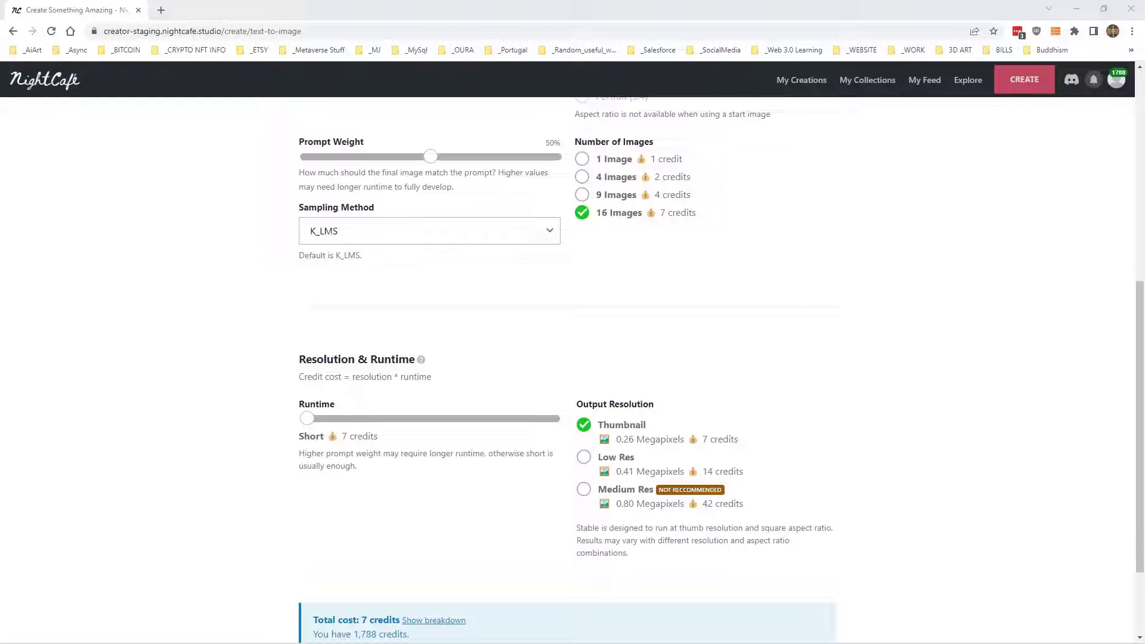
# - Switch the generation algorithm to Coherent
pyautogui.scroll(7, 621, 316)
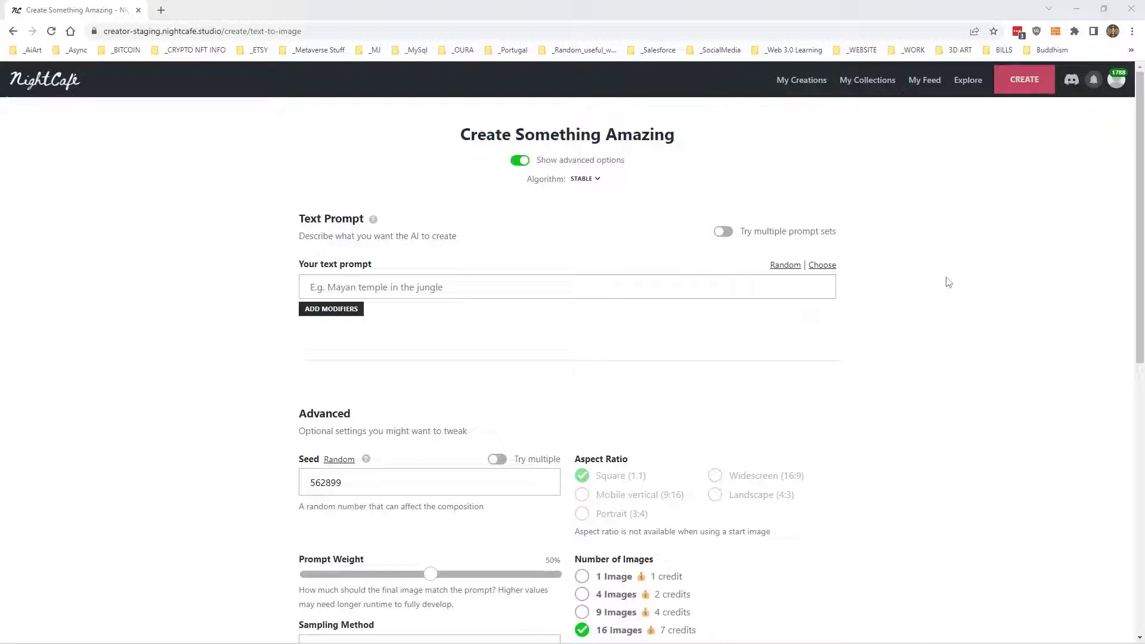
pyautogui.doubleClick(1011, 84)
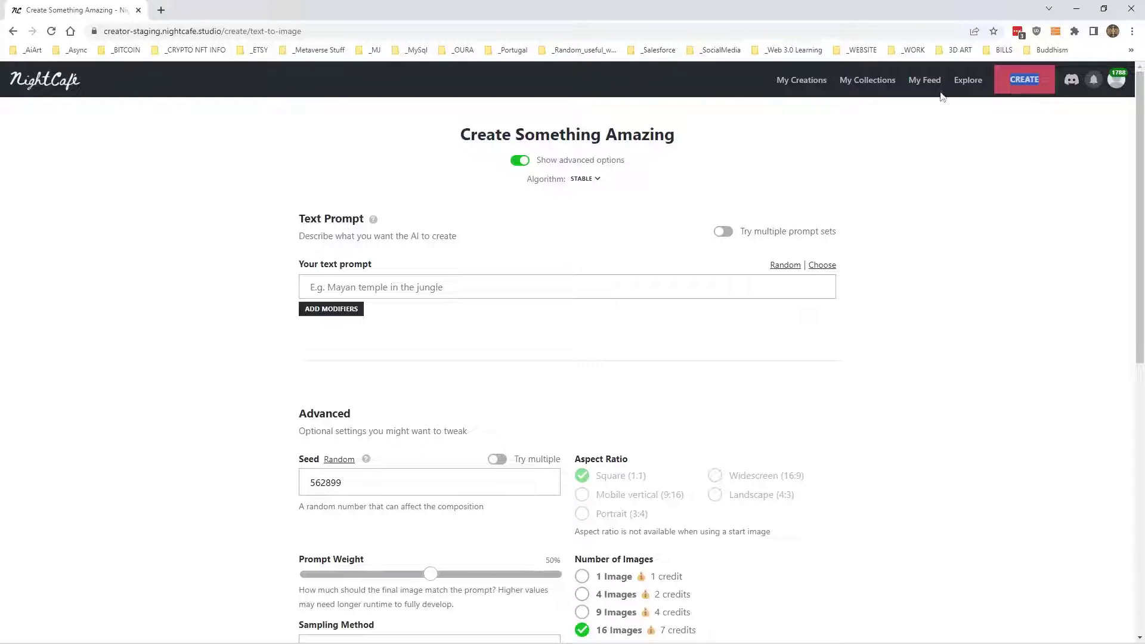
pyautogui.click(583, 179)
pyautogui.click(458, 247)
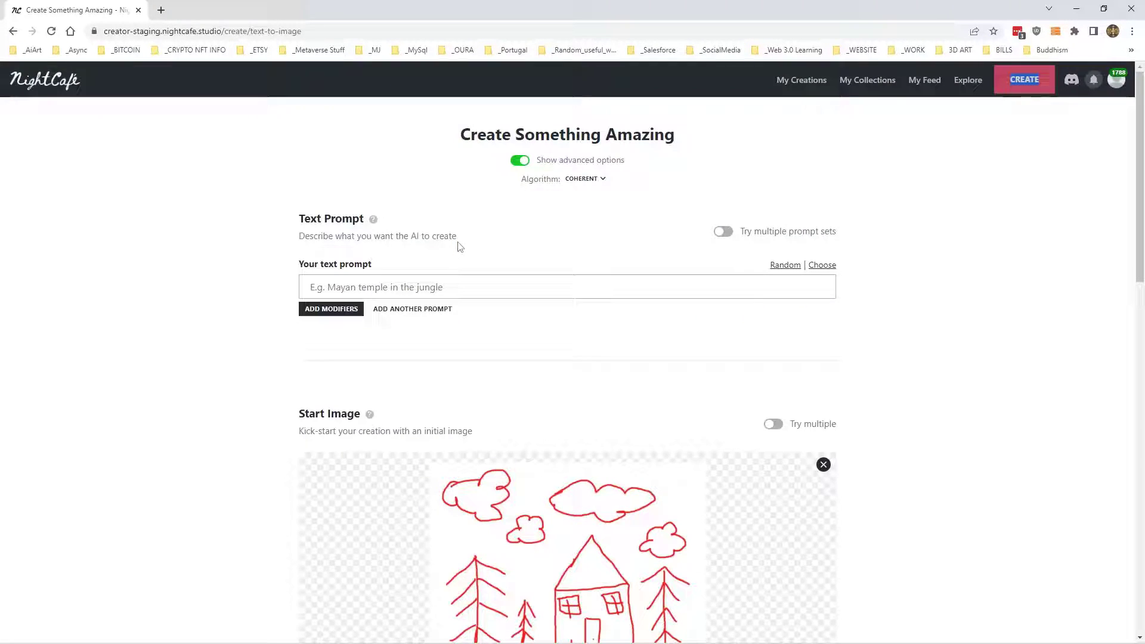
pyautogui.scroll(-3, 554, 322)
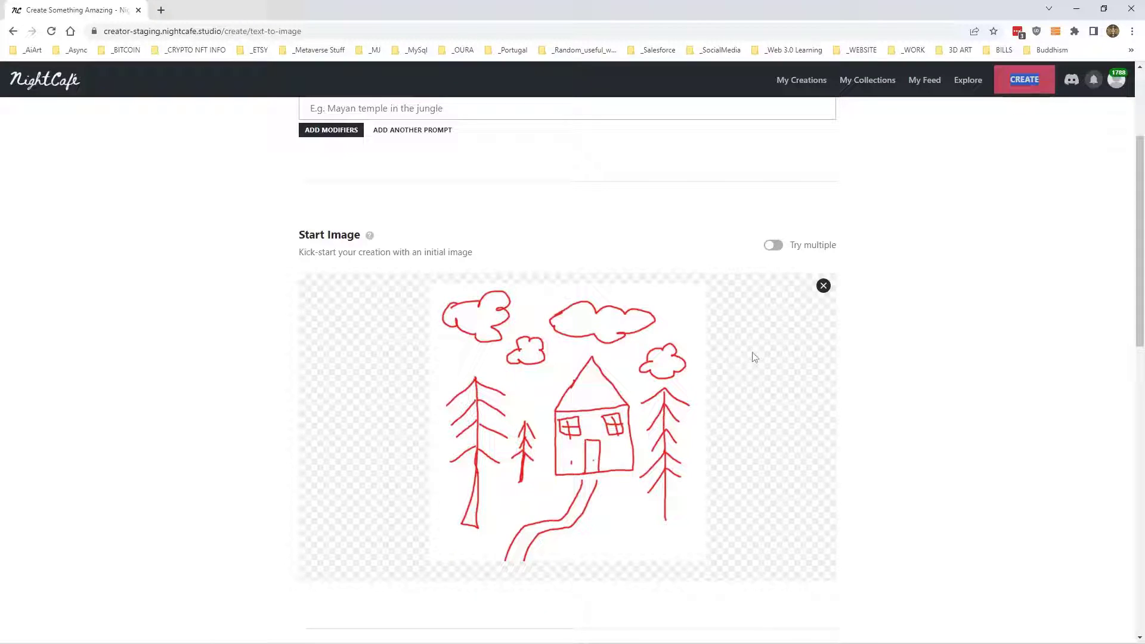
pyautogui.scroll(1, 383, 146)
# - Enter the prompt 'A small country house with a garden path, trees surrounding and clouds in the sky' with seed 1
pyautogui.click(427, 175)
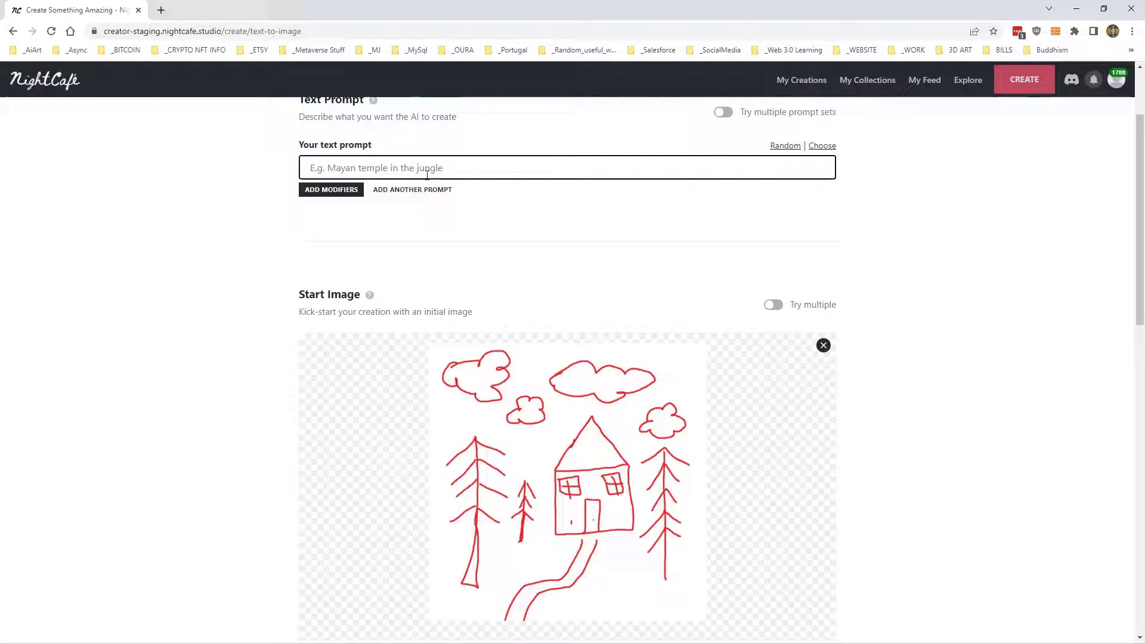
pyautogui.write('A s')
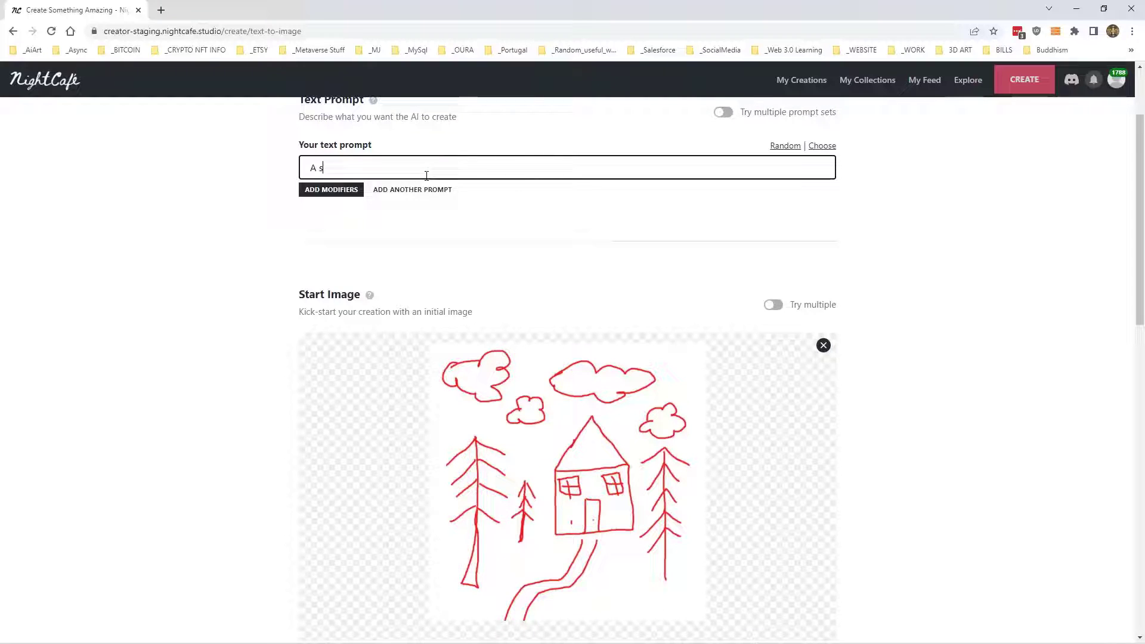
pyautogui.write('mall country house with')
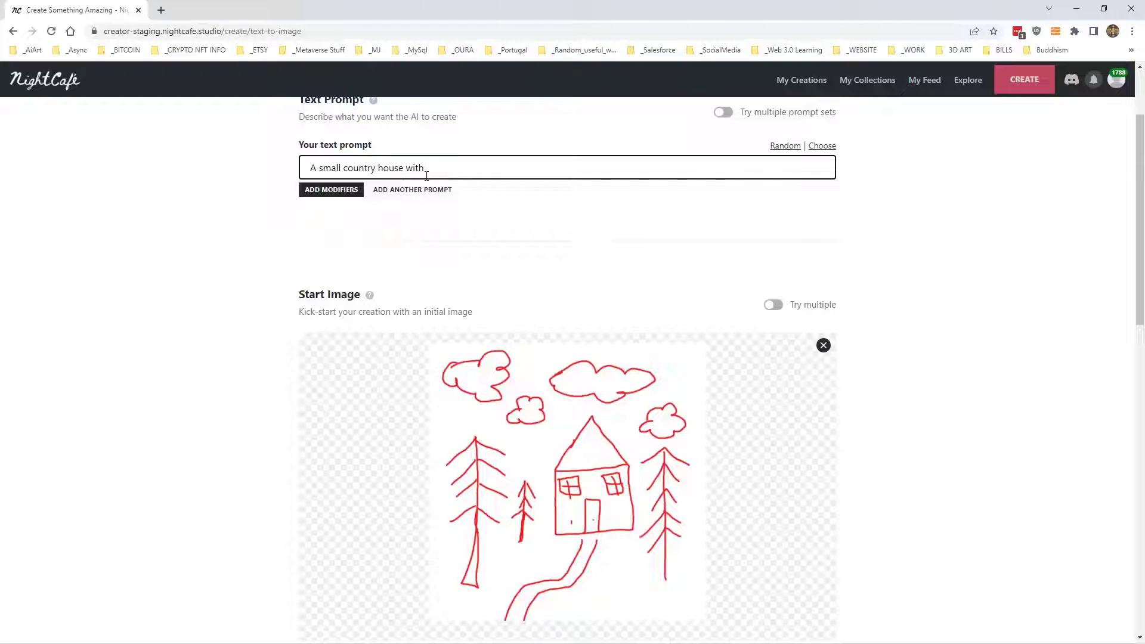
pyautogui.write('a garden path, ')
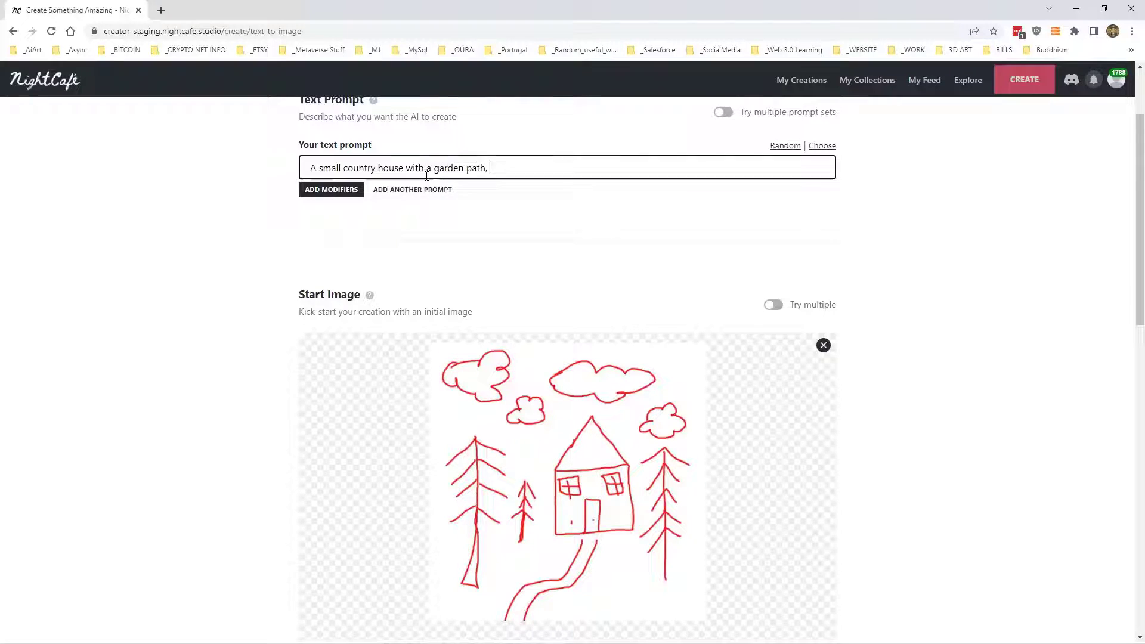
pyautogui.write('trees surrounding and clouds in the sky')
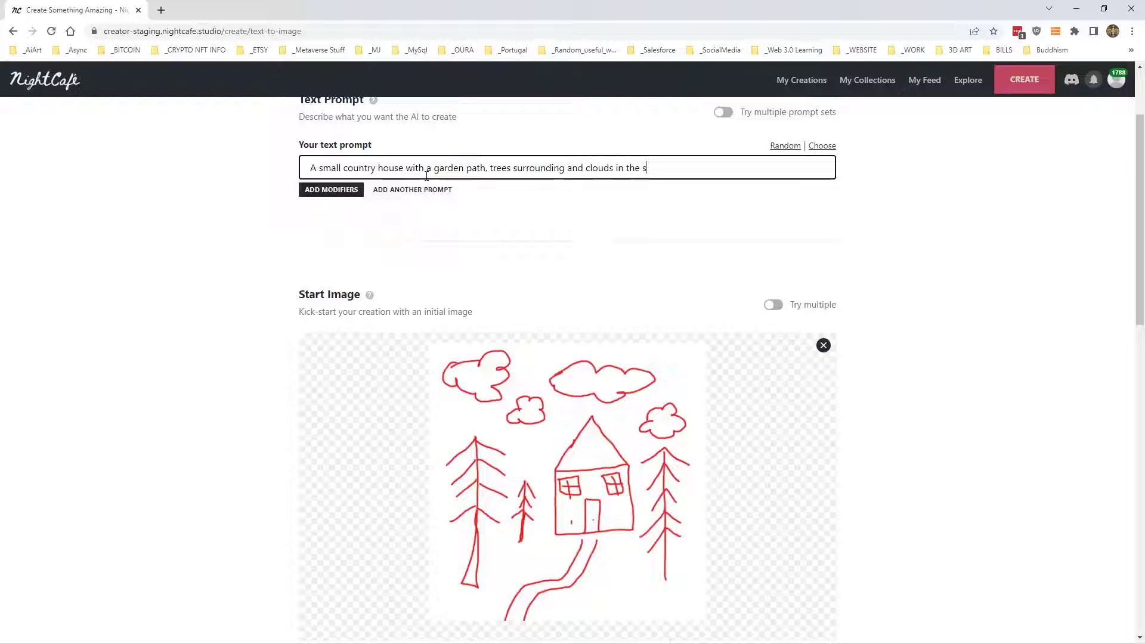
pyautogui.click(894, 232)
pyautogui.scroll(-5, 891, 230)
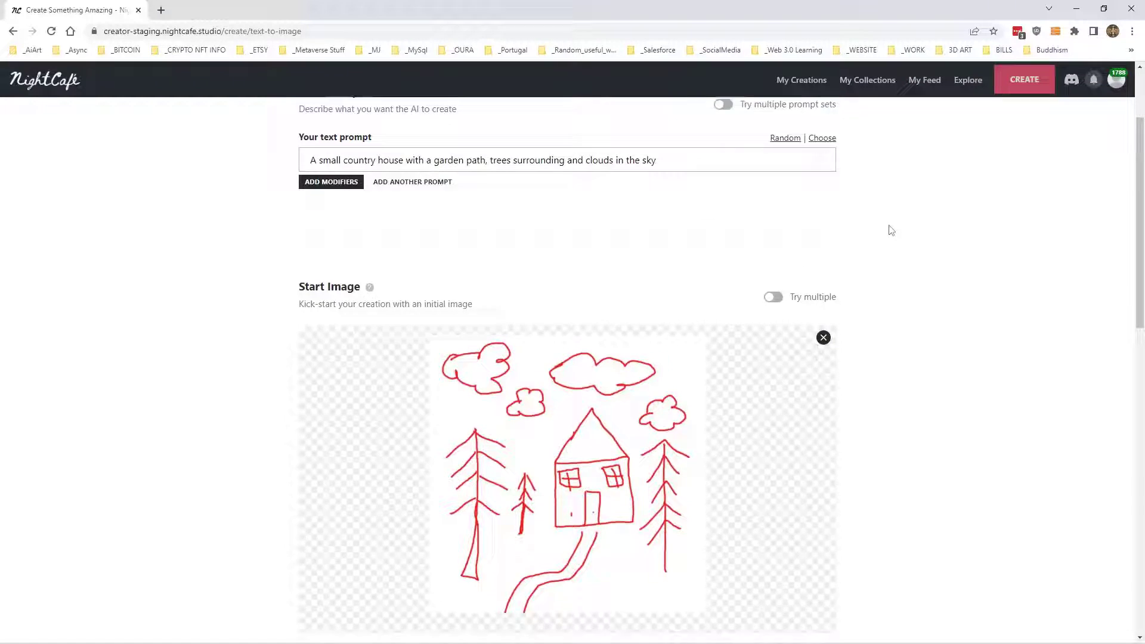
pyautogui.scroll(5, 913, 253)
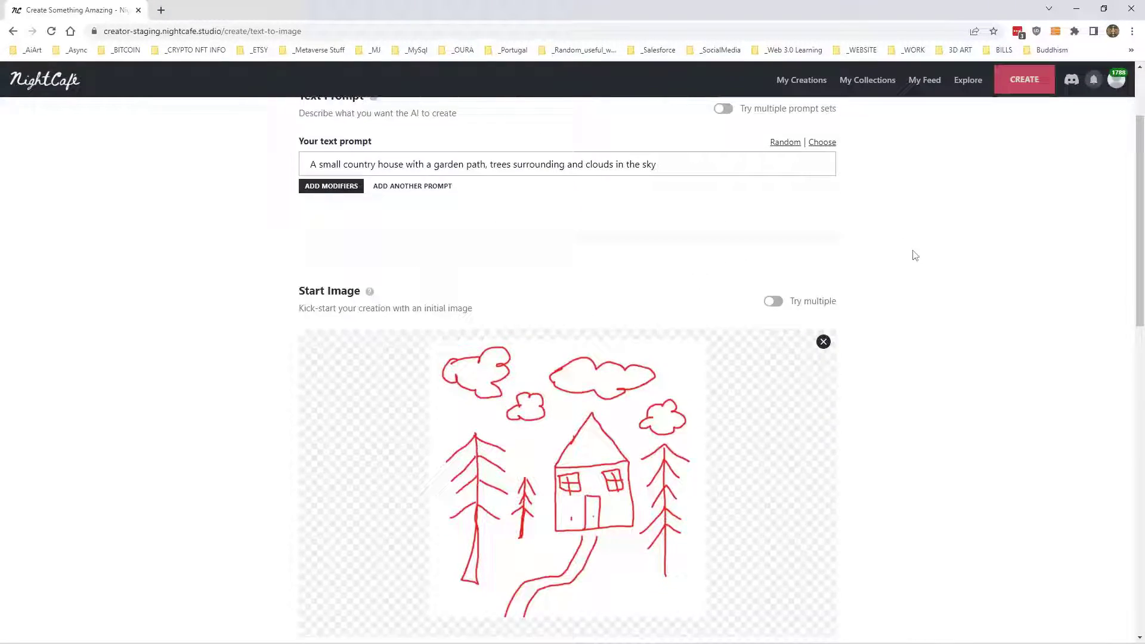
pyautogui.scroll(-10, 912, 254)
pyautogui.scroll(2, 863, 245)
pyautogui.doubleClick(381, 333)
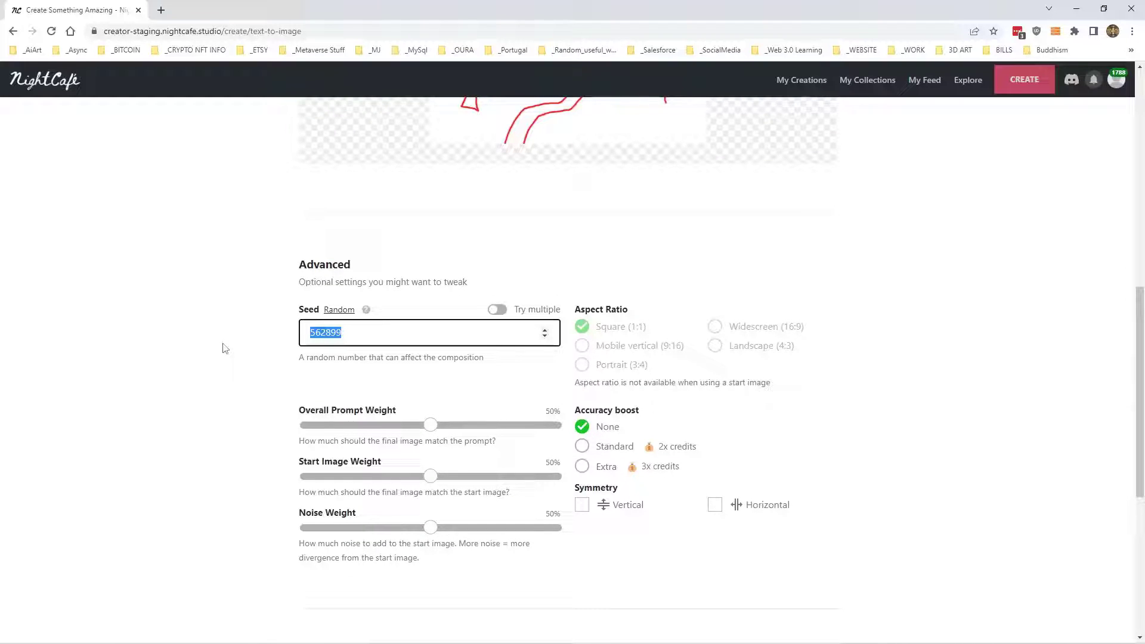
pyautogui.write('1')
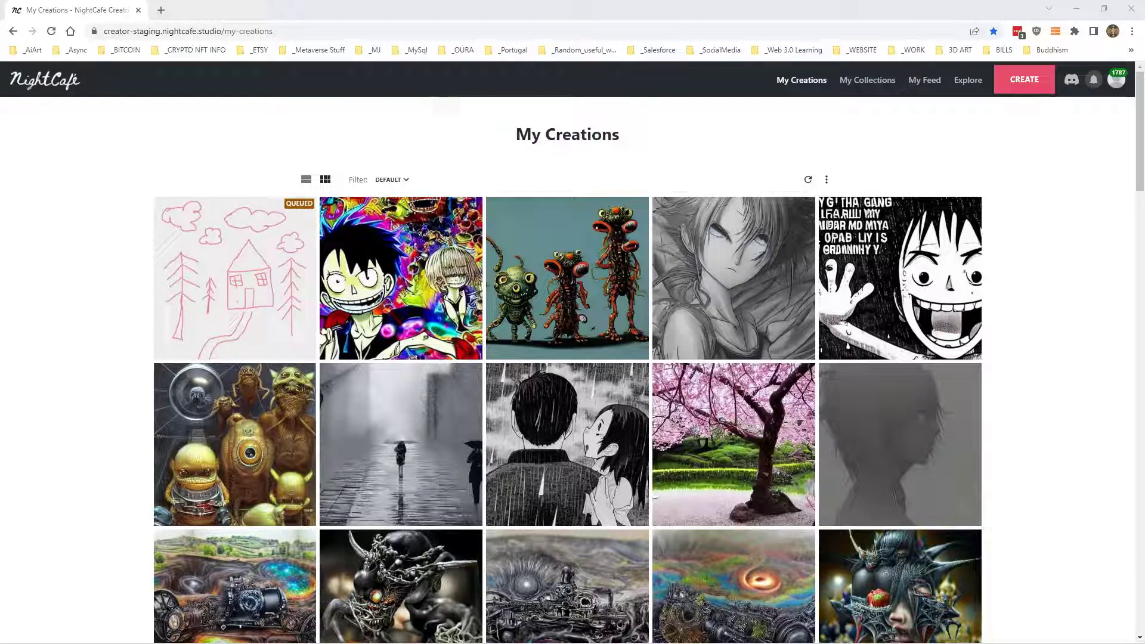
# - Open the queued Coherent country-house creation and browse its page until rendering completes
pyautogui.moveTo(210, 236)
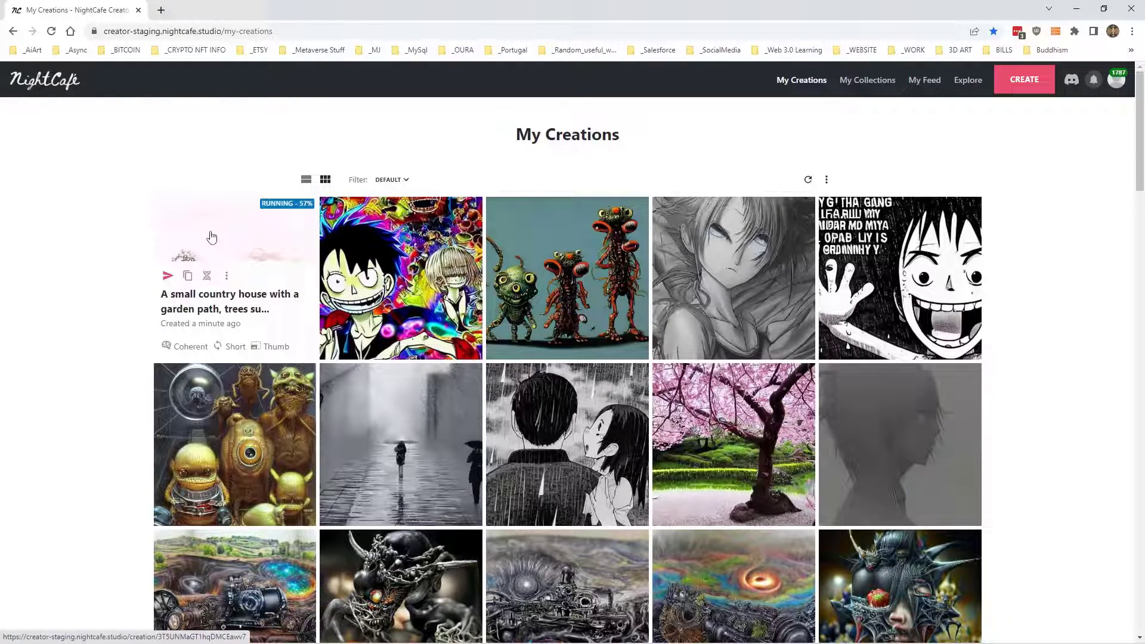
pyautogui.click(211, 238)
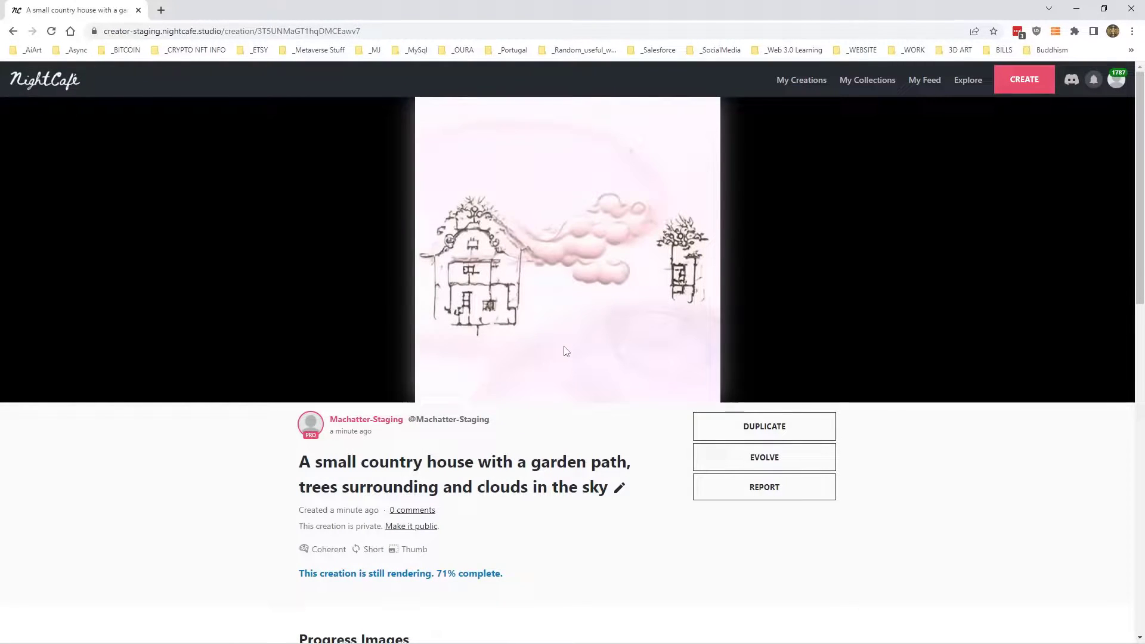
pyautogui.scroll(-5, 570, 345)
pyautogui.scroll(-4, 572, 341)
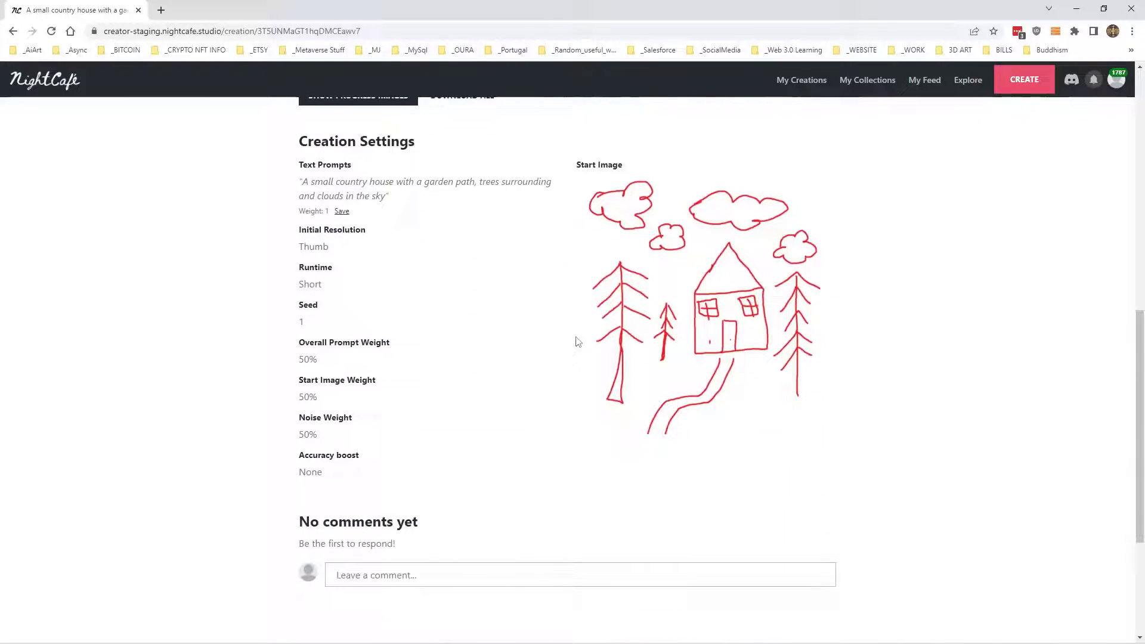
pyautogui.scroll(10, 575, 340)
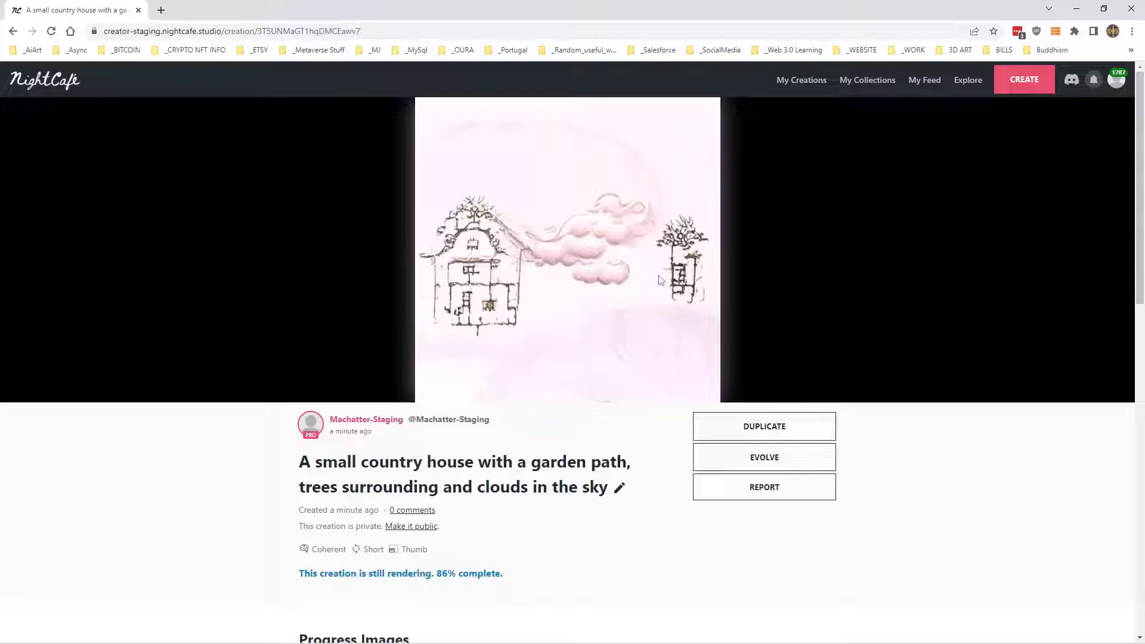
pyautogui.scroll(-5, 660, 280)
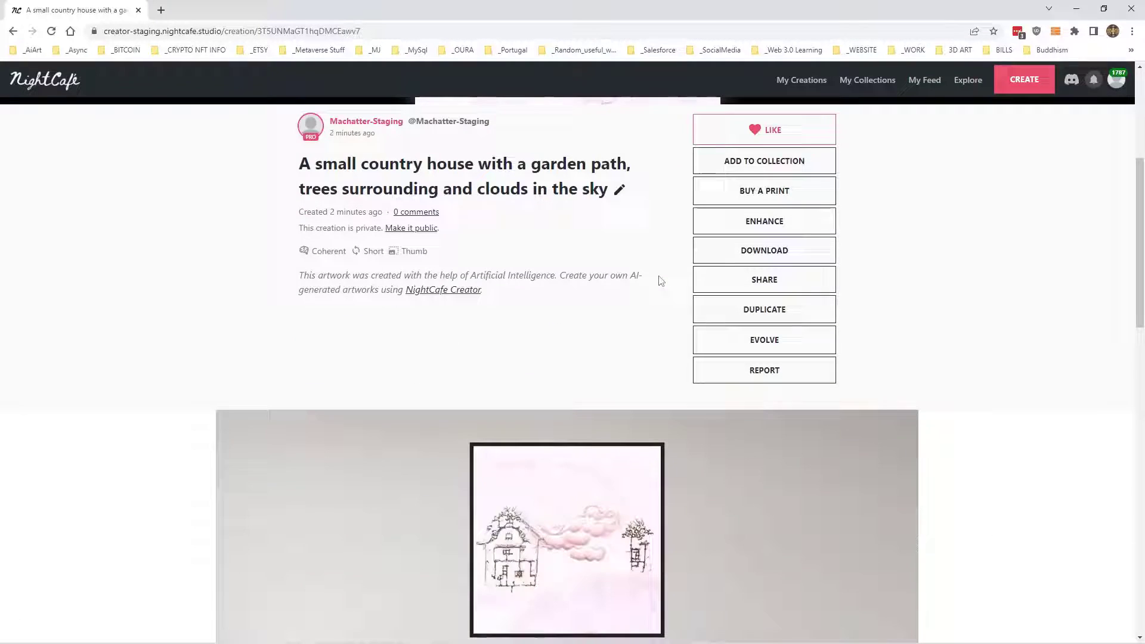
pyautogui.scroll(-10, 660, 280)
pyautogui.scroll(15, 658, 278)
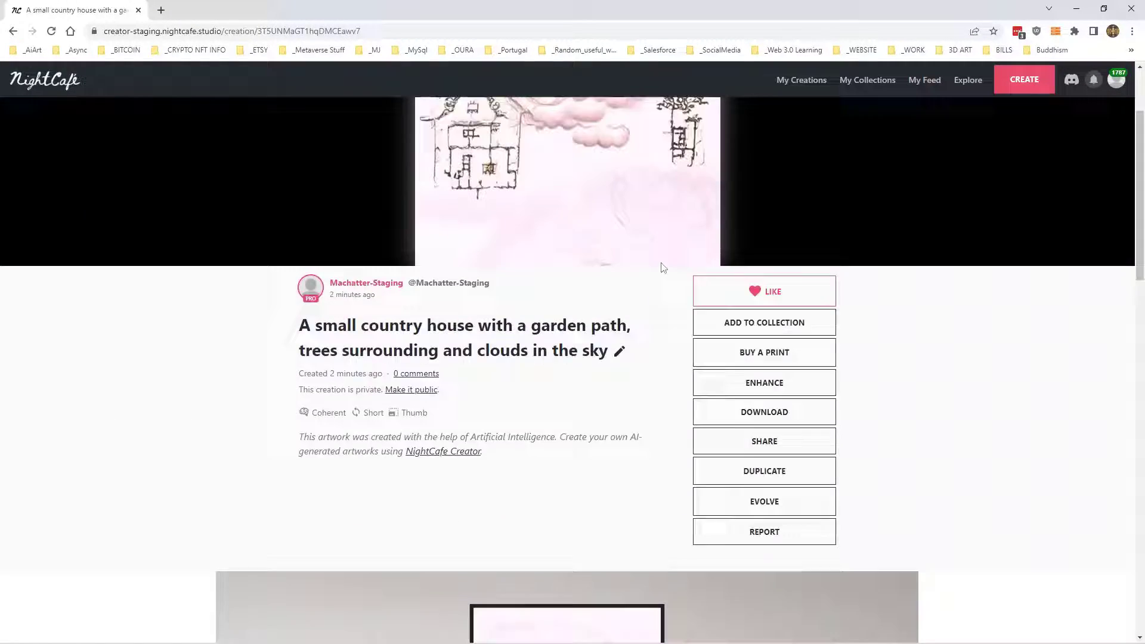
pyautogui.scroll(-5, 562, 305)
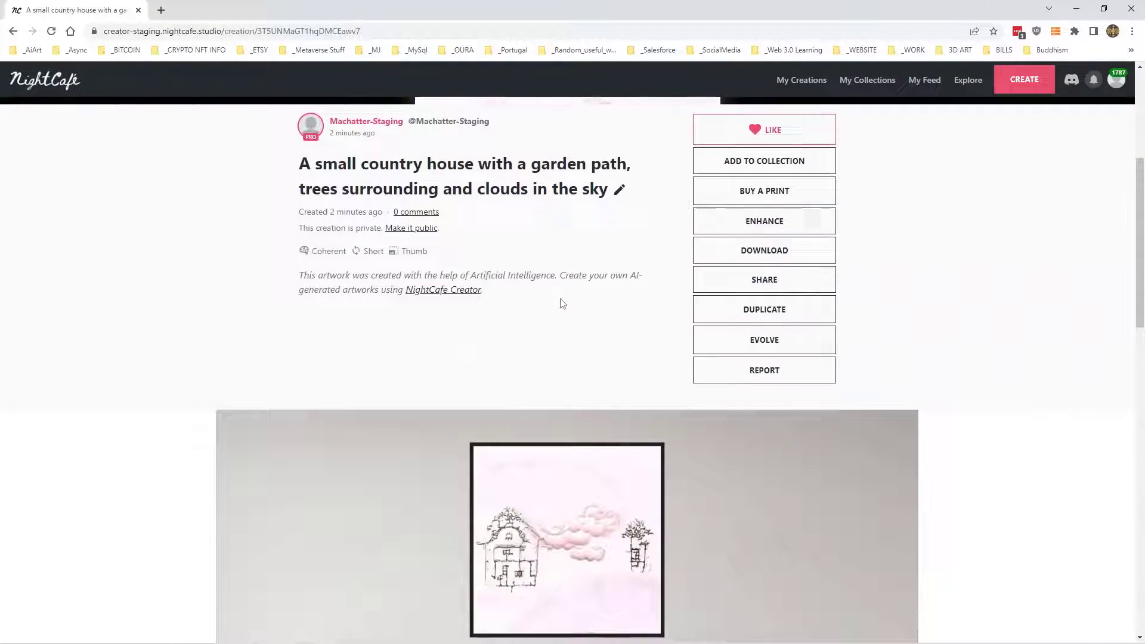
# - Duplicate the house creation with Try multiple seeds on and 5 seeds, and generate them
pyautogui.click(774, 317)
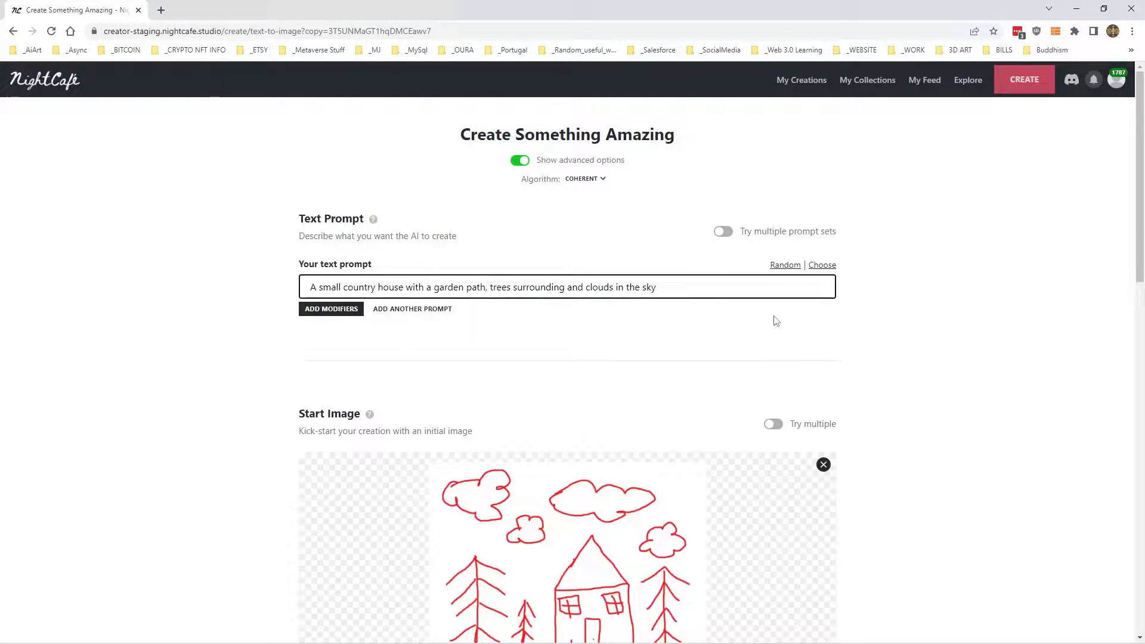
pyautogui.scroll(-9, 772, 319)
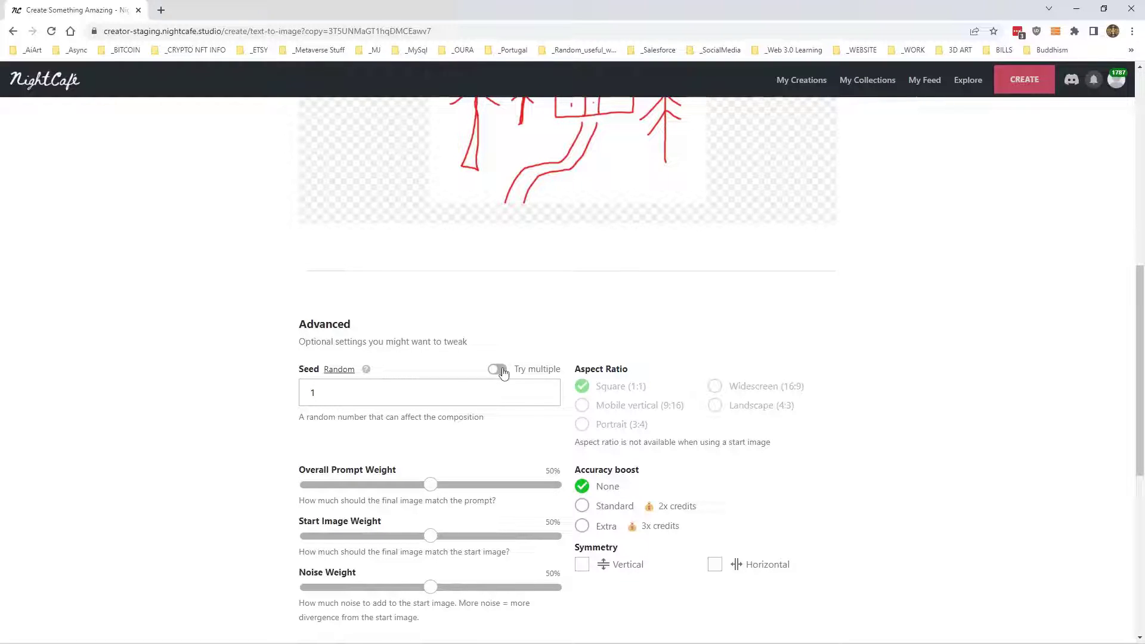
pyautogui.click(498, 370)
pyautogui.doubleClick(328, 393)
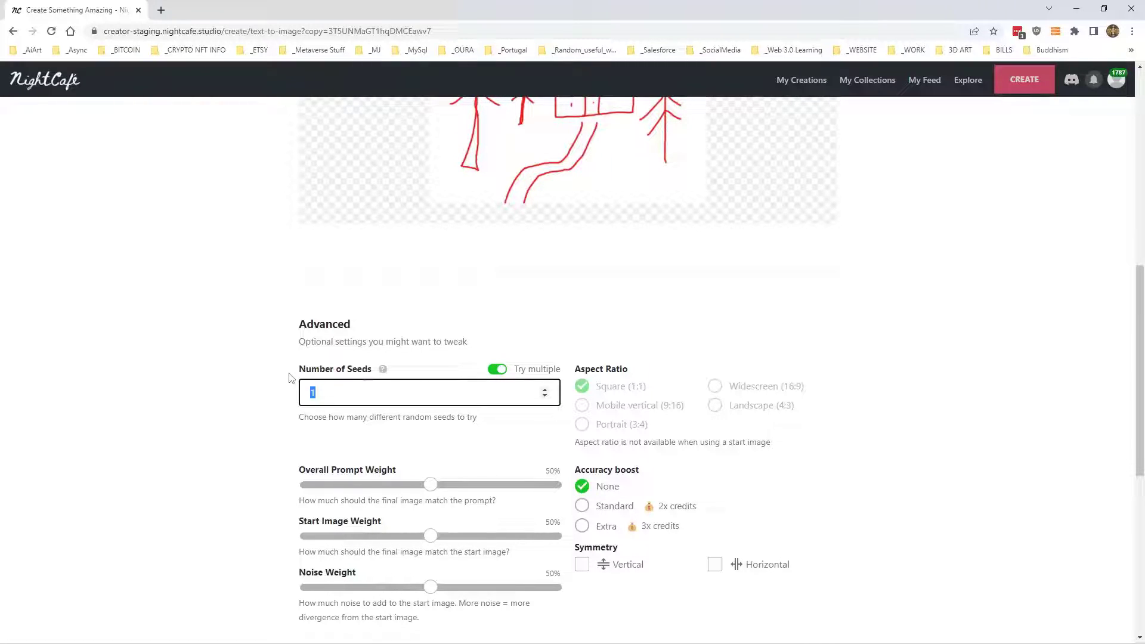
pyautogui.write('5')
pyautogui.scroll(-4, 278, 373)
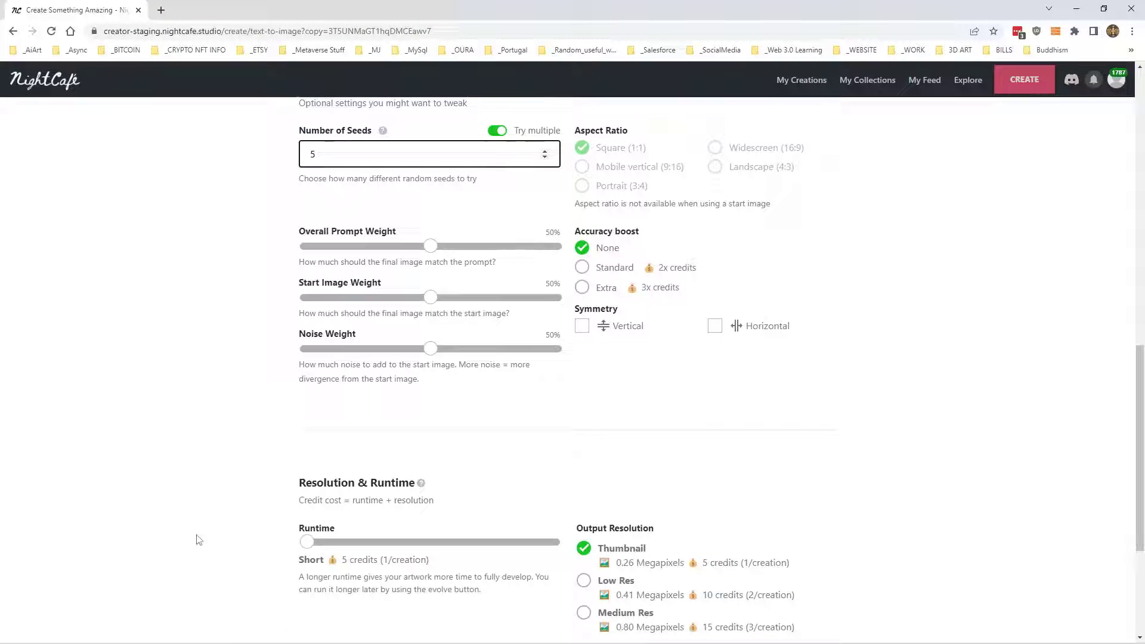
pyautogui.scroll(-4, 248, 557)
pyautogui.scroll(15, 651, 523)
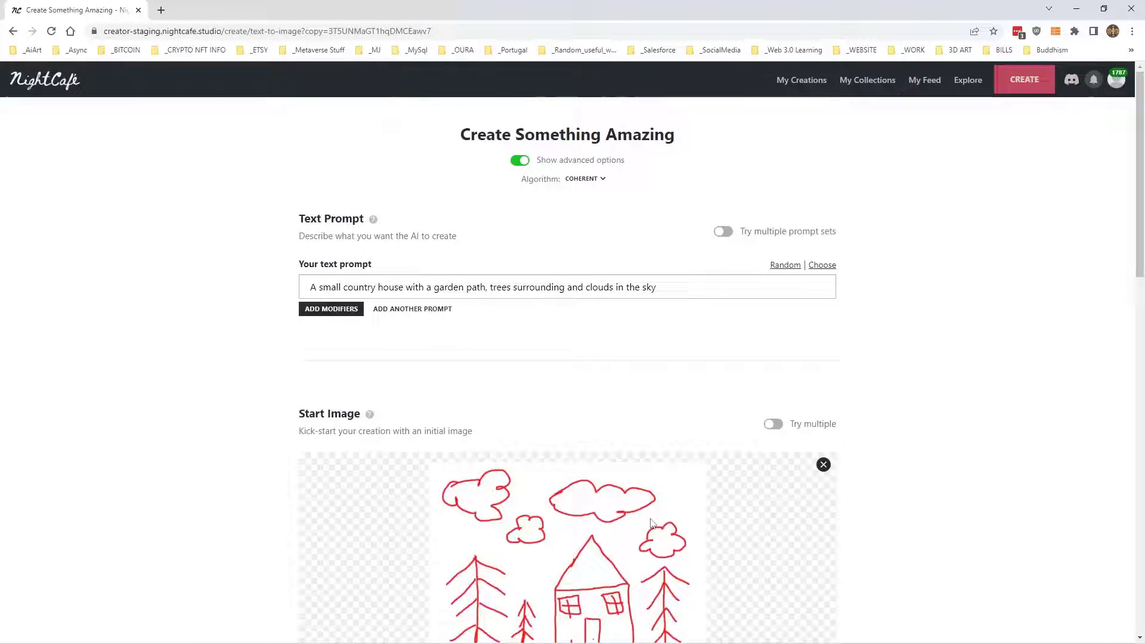
pyautogui.scroll(-15, 651, 522)
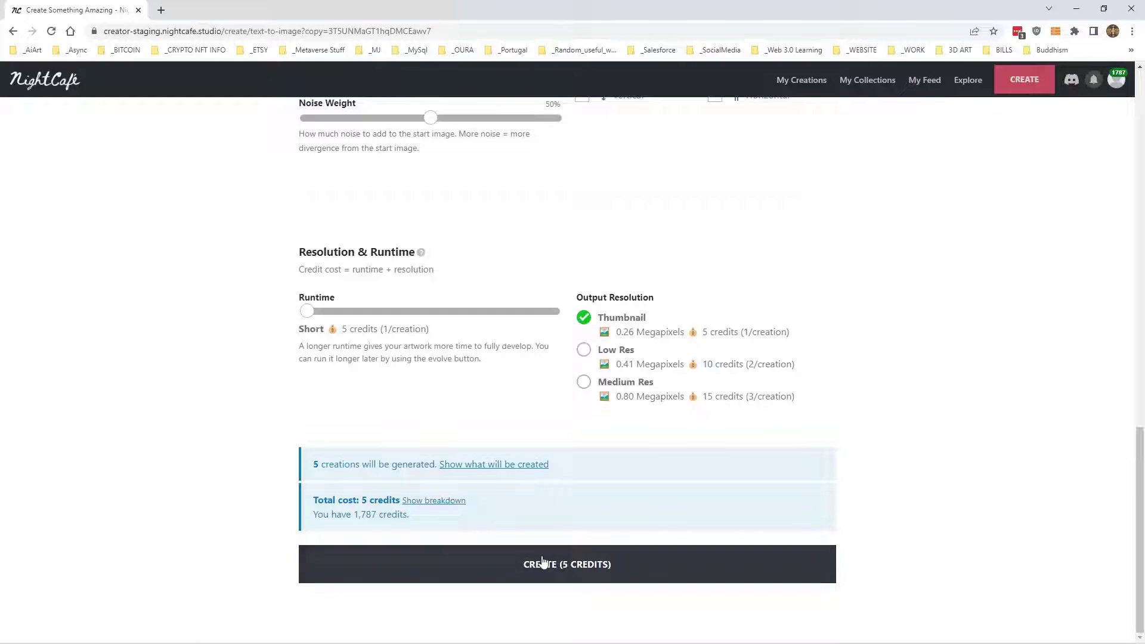
pyautogui.click(544, 563)
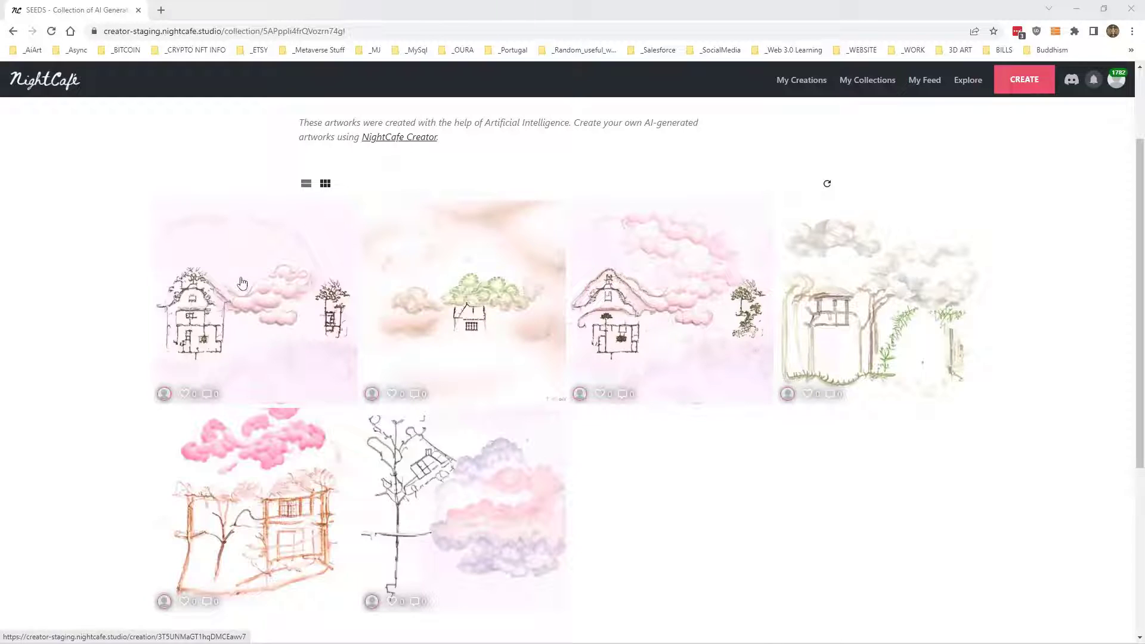
pyautogui.click(191, 257)
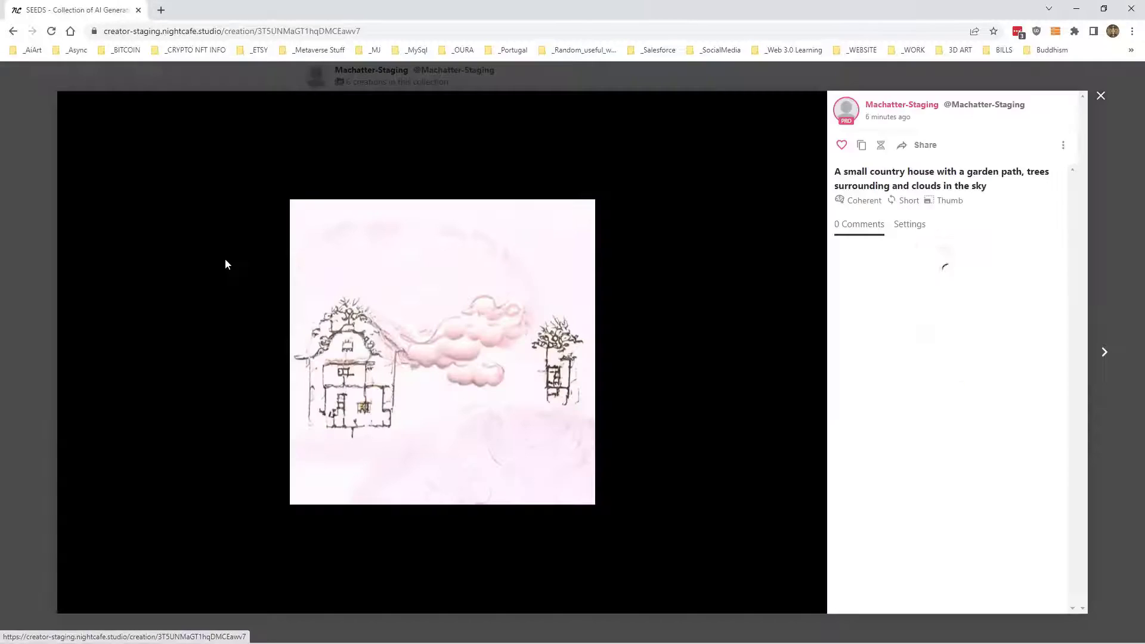
pyautogui.moveTo(917, 202); pyautogui.dragTo(919, 220)
pyautogui.click(917, 224)
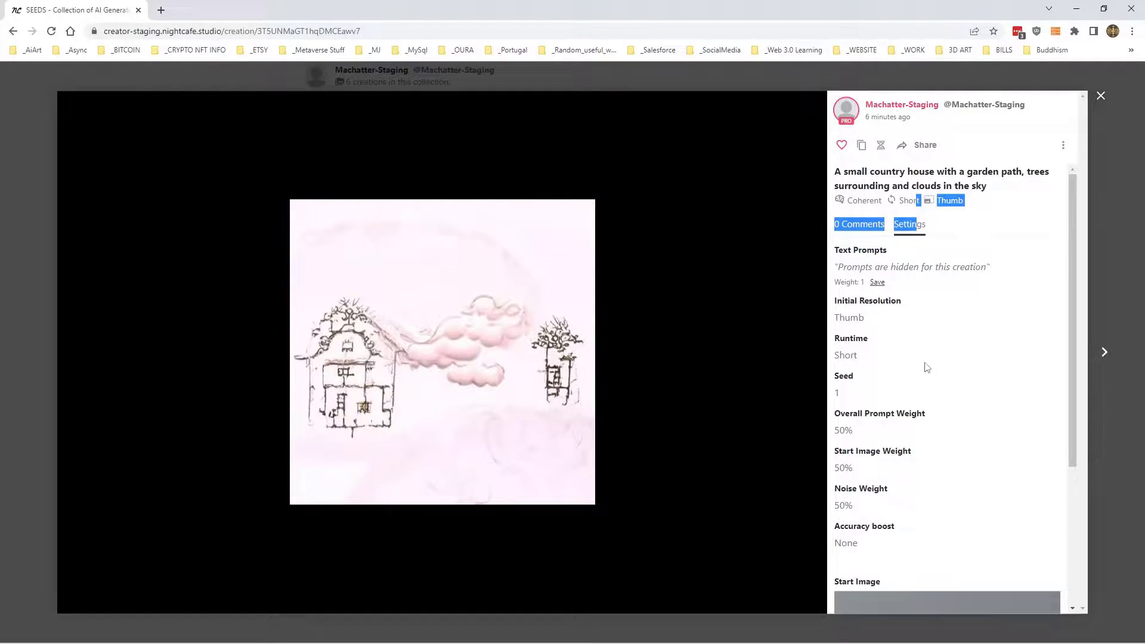
pyautogui.click(1100, 95)
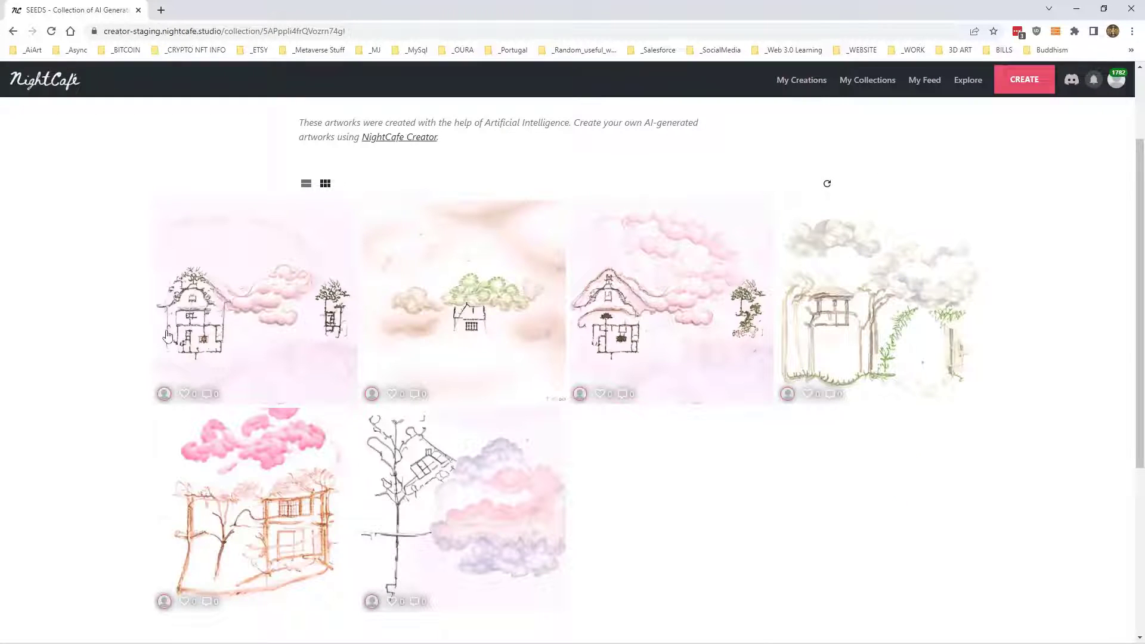
pyautogui.click(671, 295)
pyautogui.click(919, 224)
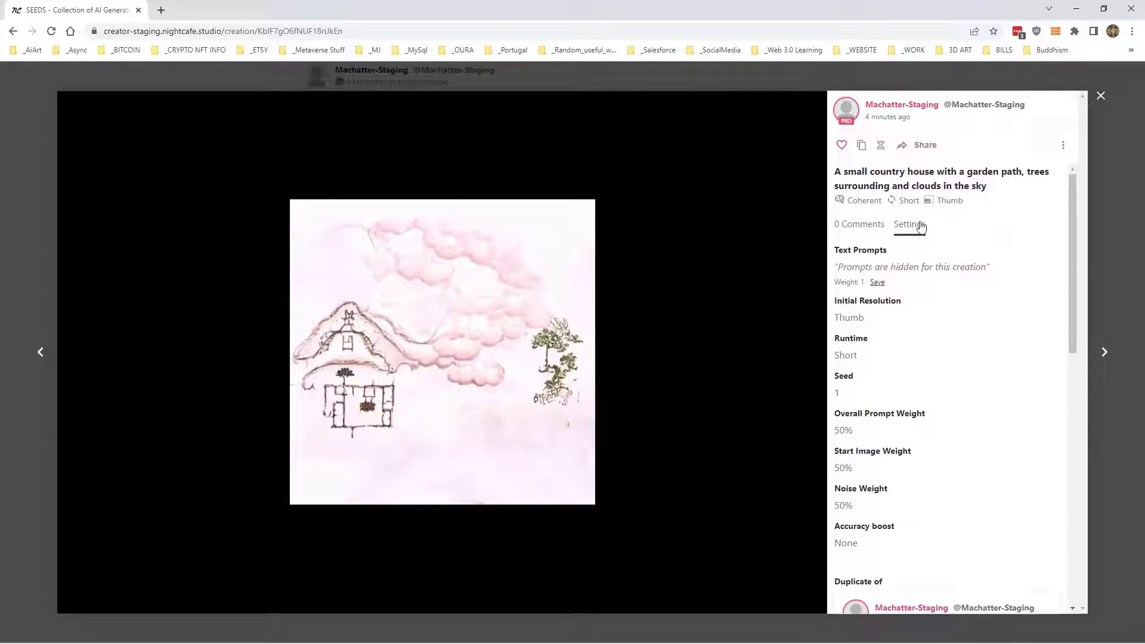
pyautogui.click(1101, 96)
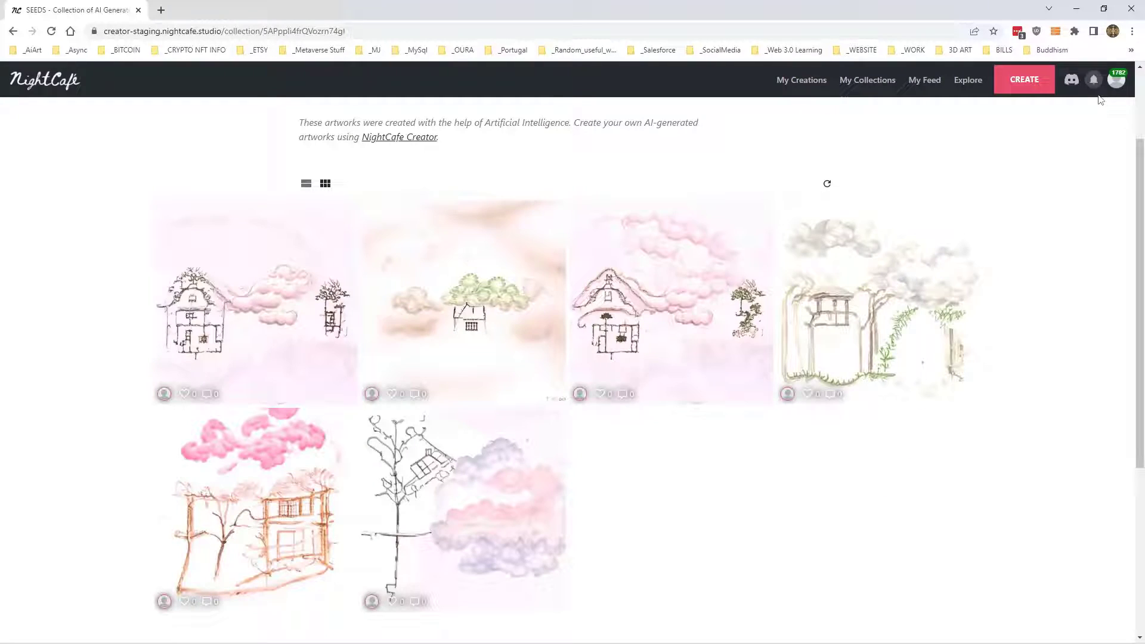
pyautogui.click(470, 286)
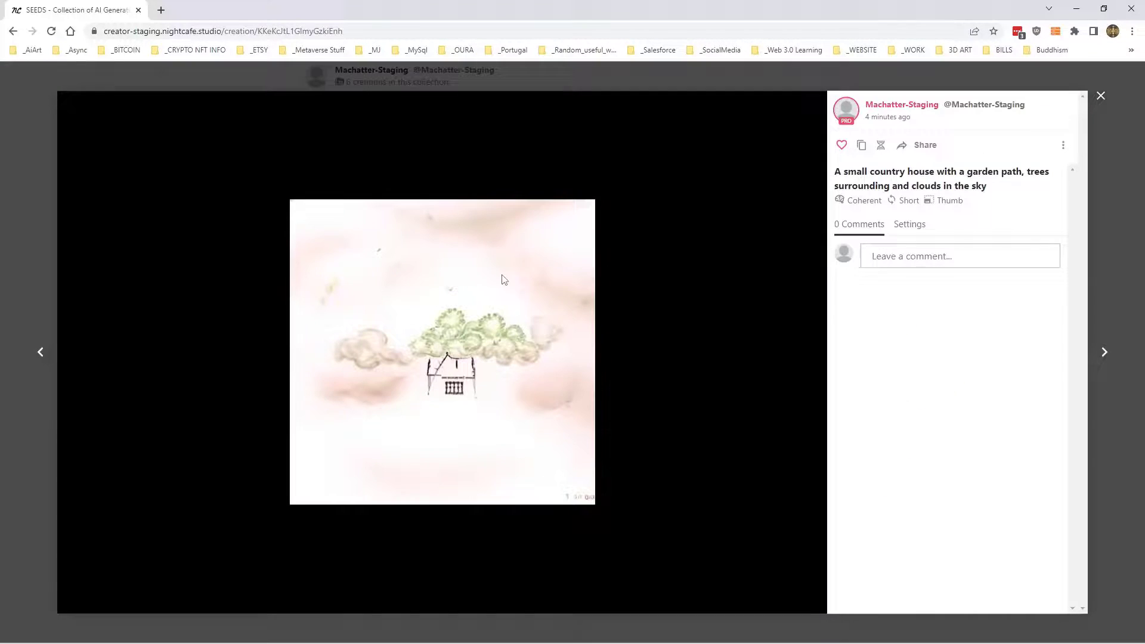
pyautogui.click(918, 225)
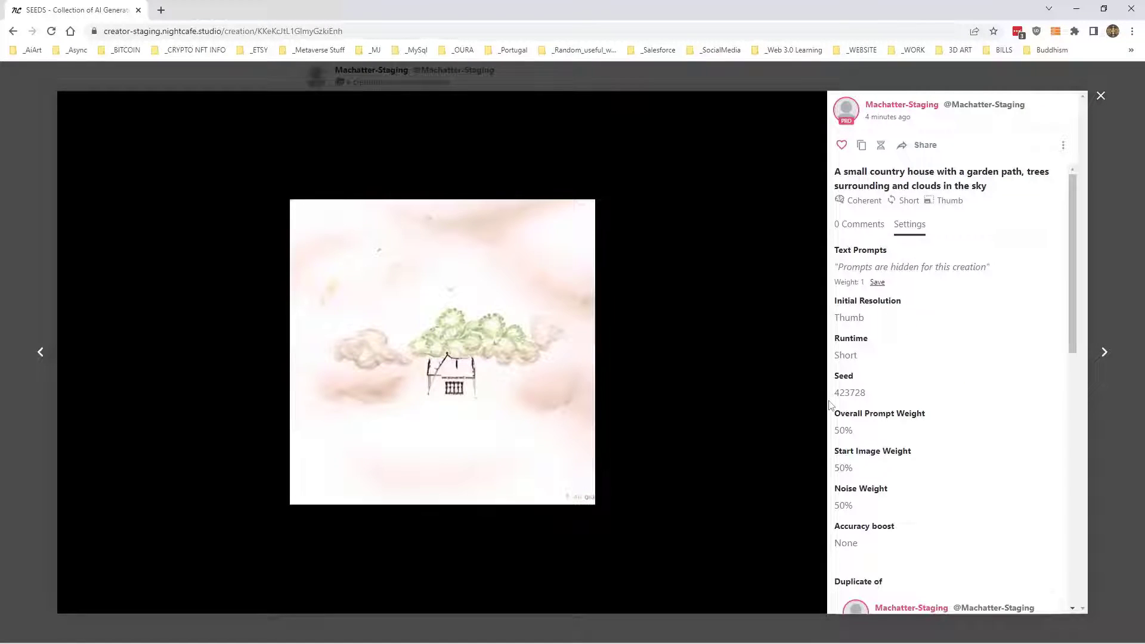
pyautogui.click(1100, 96)
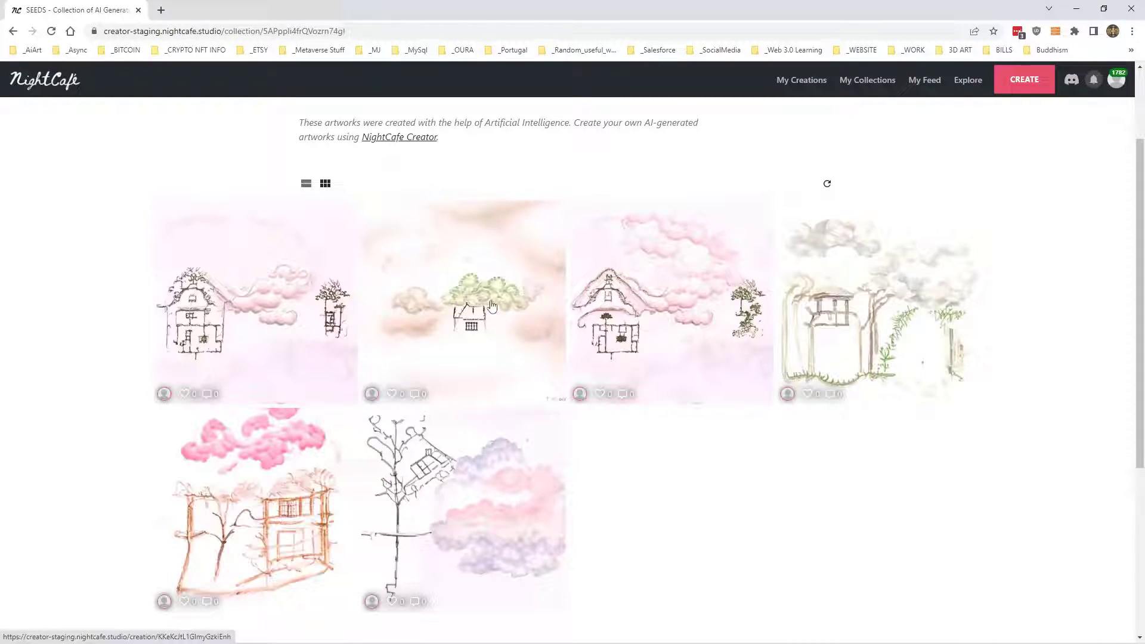
pyautogui.click(471, 304)
pyautogui.click(922, 228)
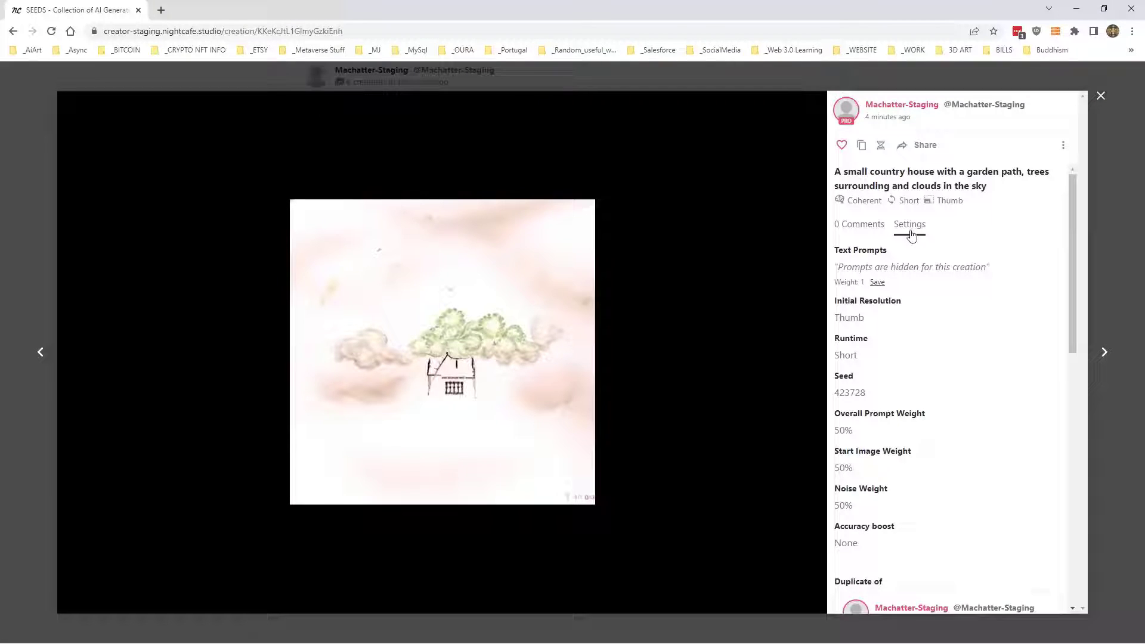
pyautogui.click(1100, 96)
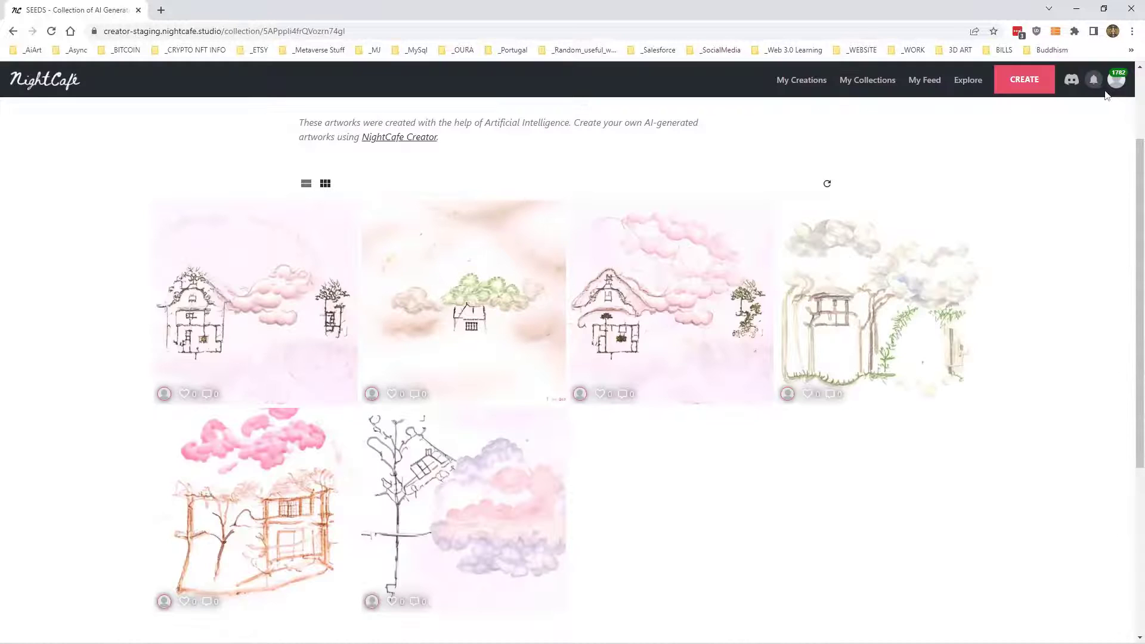
pyautogui.click(888, 304)
pyautogui.click(911, 228)
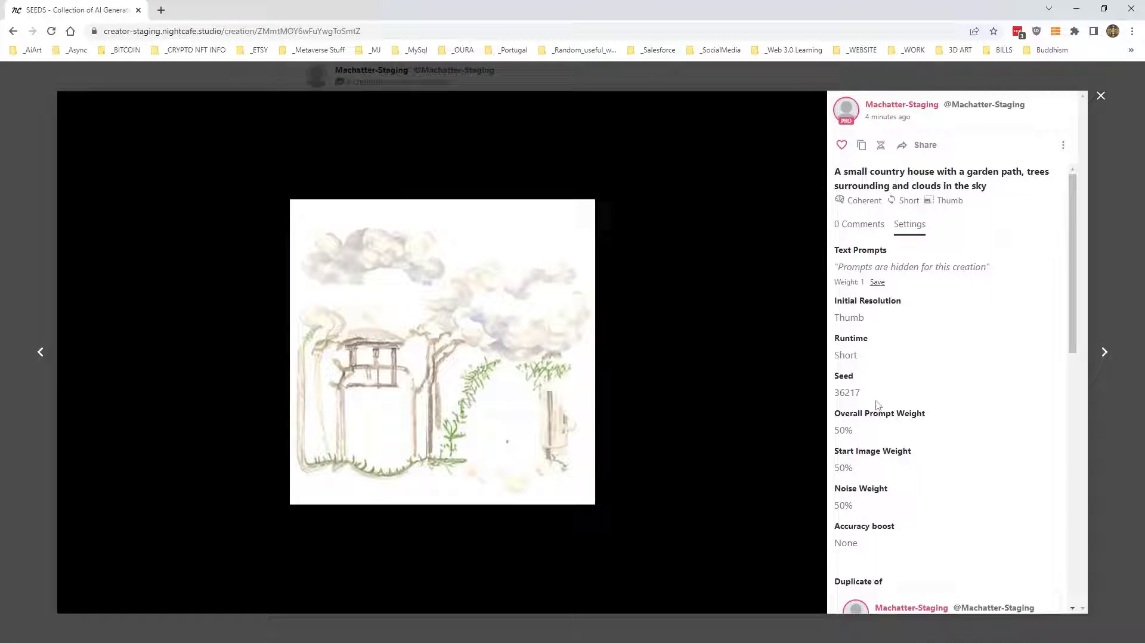
pyautogui.click(1101, 96)
pyautogui.click(467, 481)
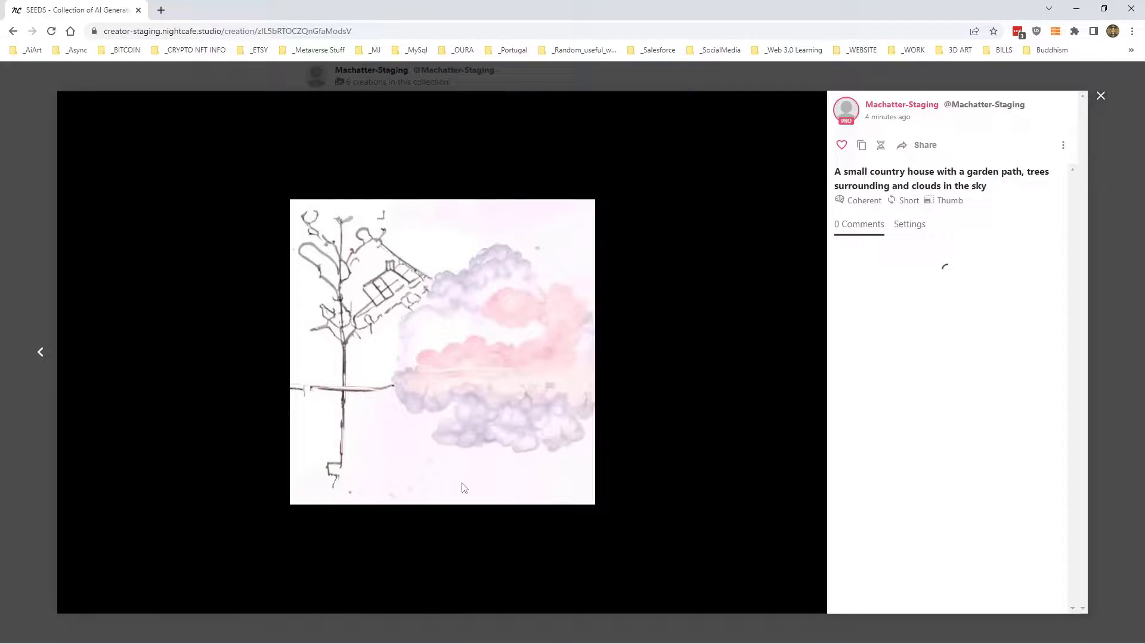
pyautogui.click(911, 225)
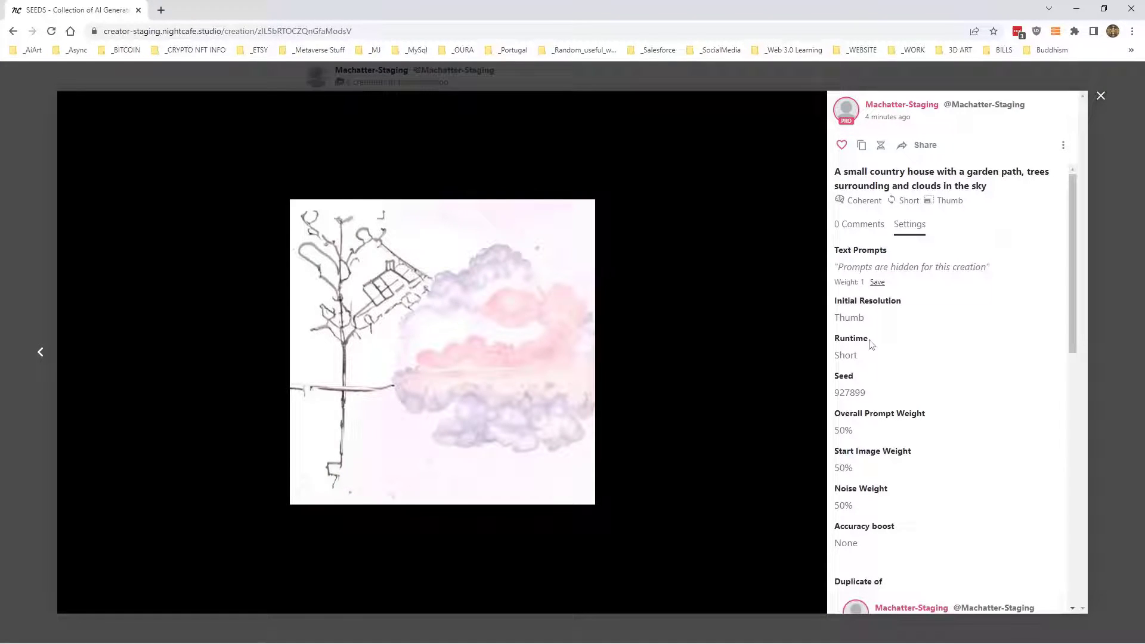
pyautogui.click(1100, 96)
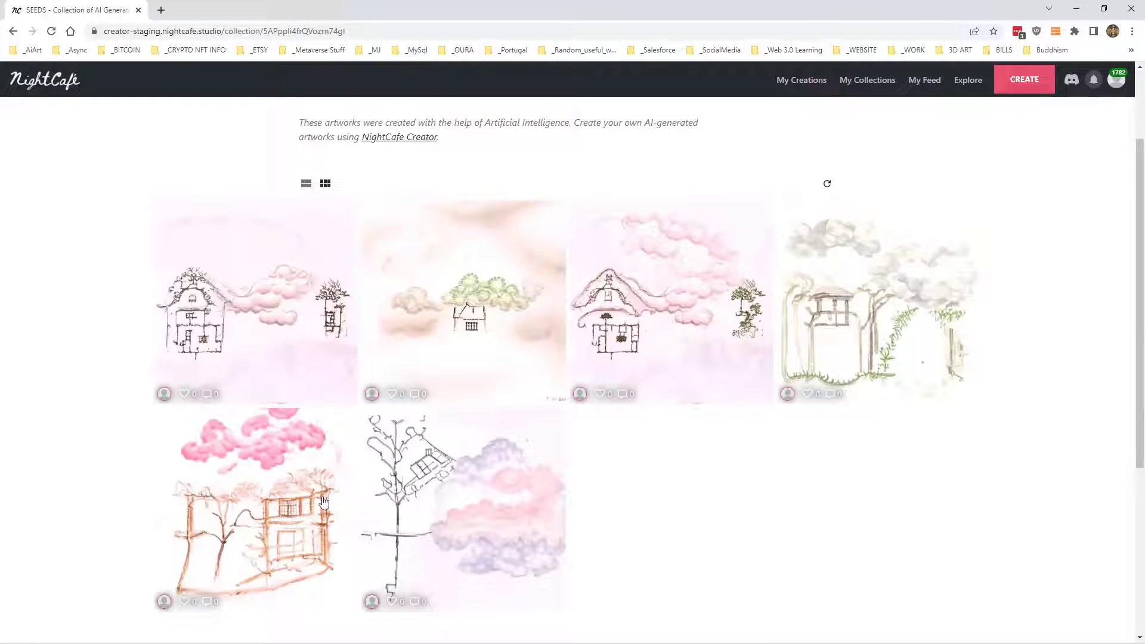
pyautogui.click(323, 501)
pyautogui.click(902, 224)
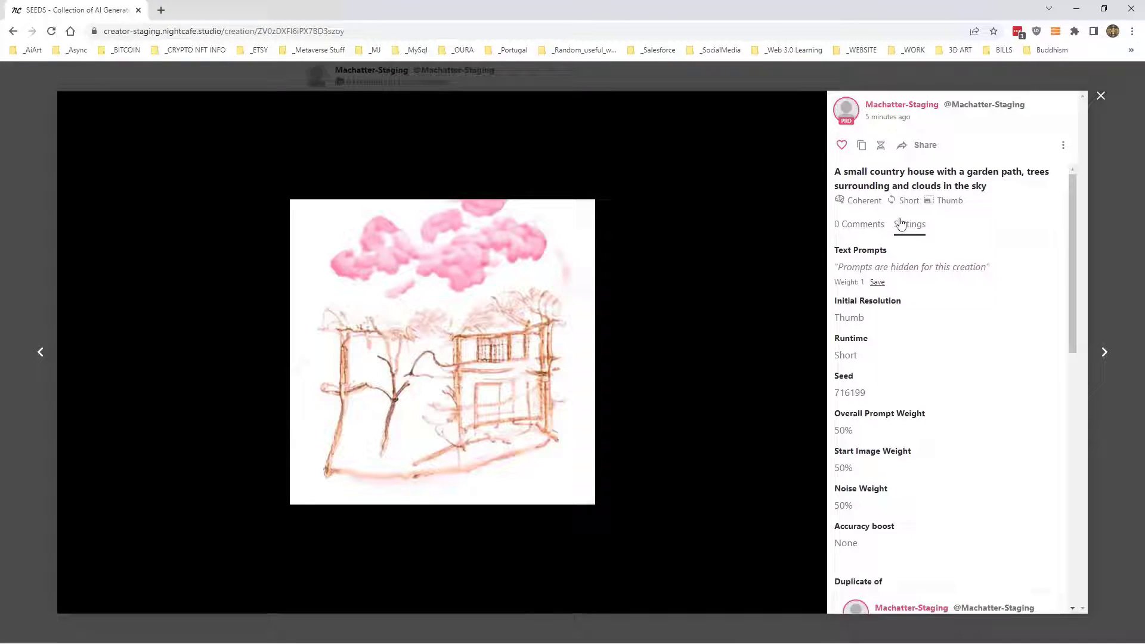
pyautogui.click(1101, 96)
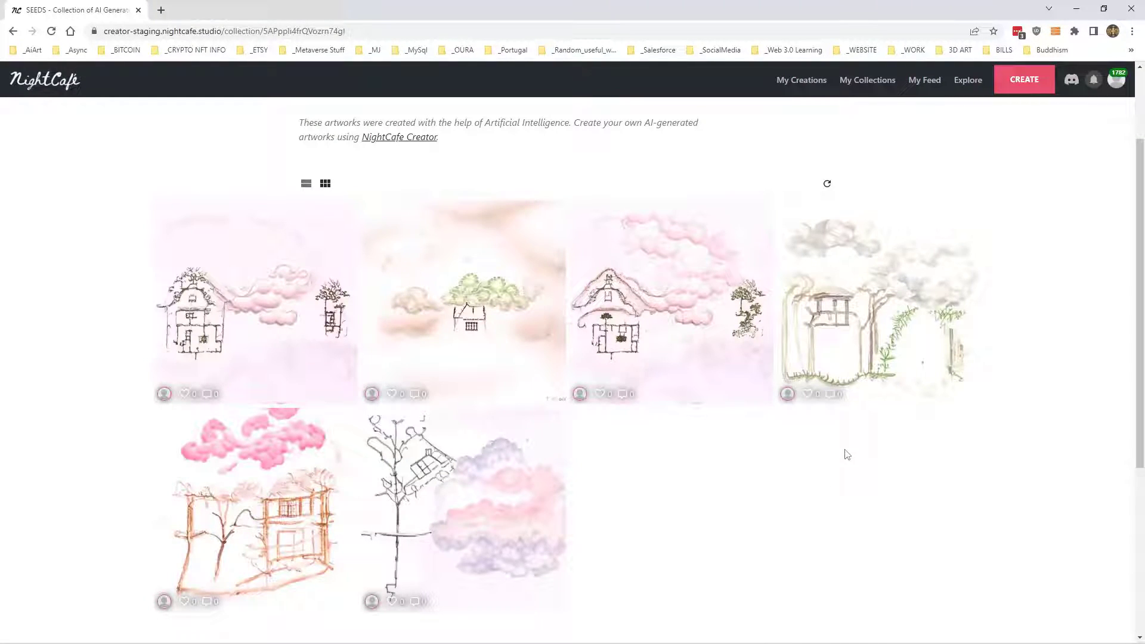
# - Go to the My Creations gallery
pyautogui.scroll(-1, 747, 474)
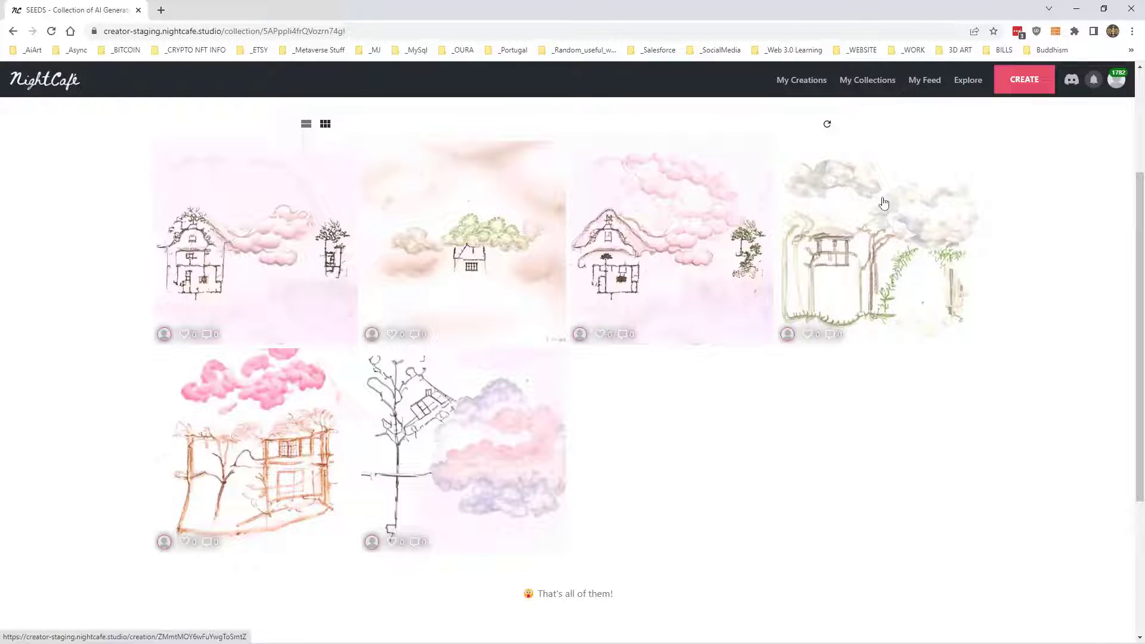
pyautogui.click(802, 80)
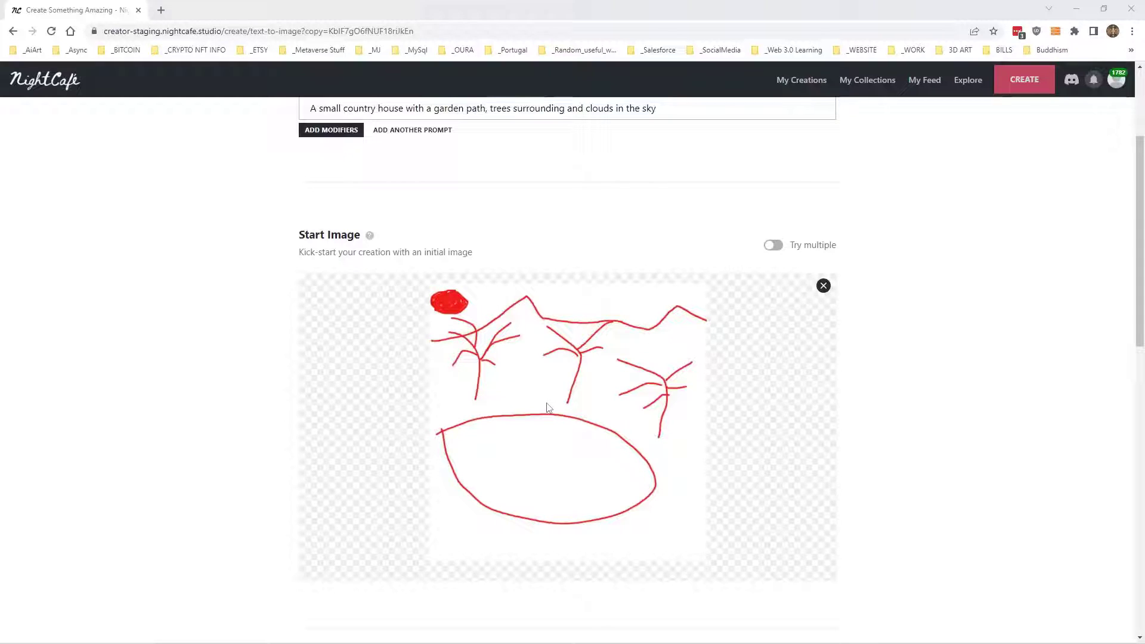
# - Replace the prompt with 'A lake, some trees, mountains in the background with the sun in the sky'
pyautogui.scroll(3, 728, 358)
pyautogui.scroll(-4, 724, 350)
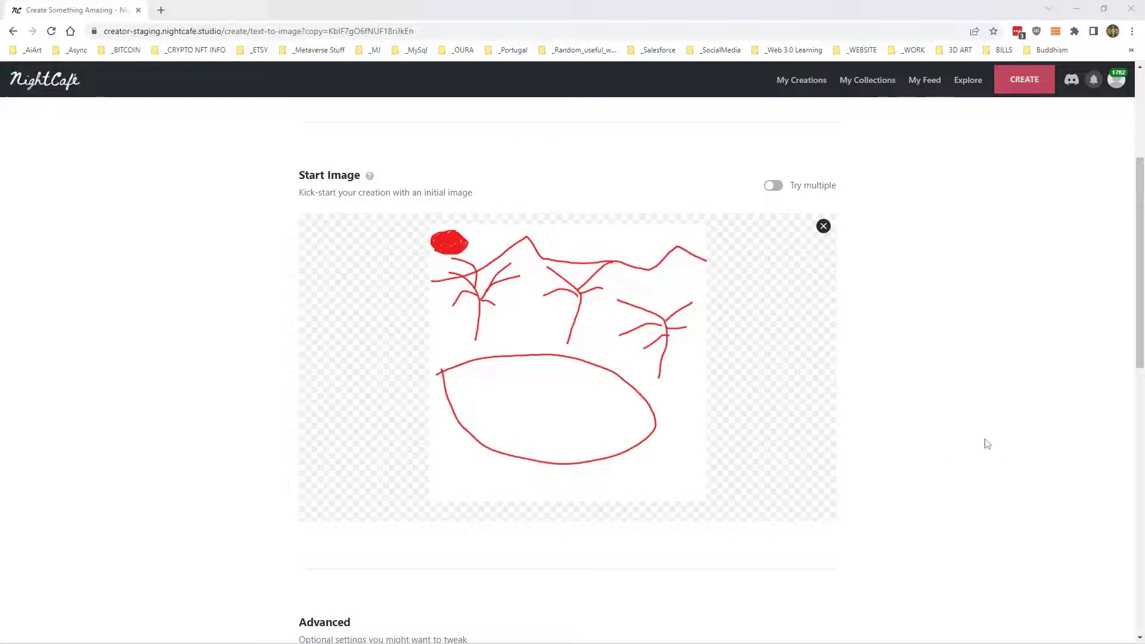
pyautogui.scroll(4, 979, 427)
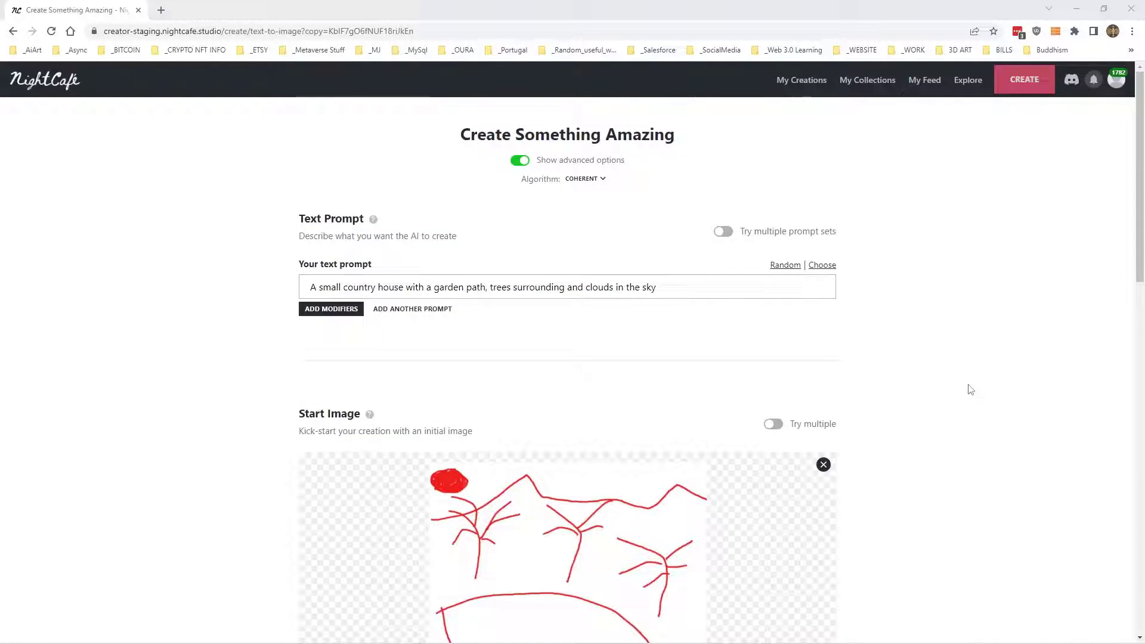
pyautogui.scroll(-2, 970, 389)
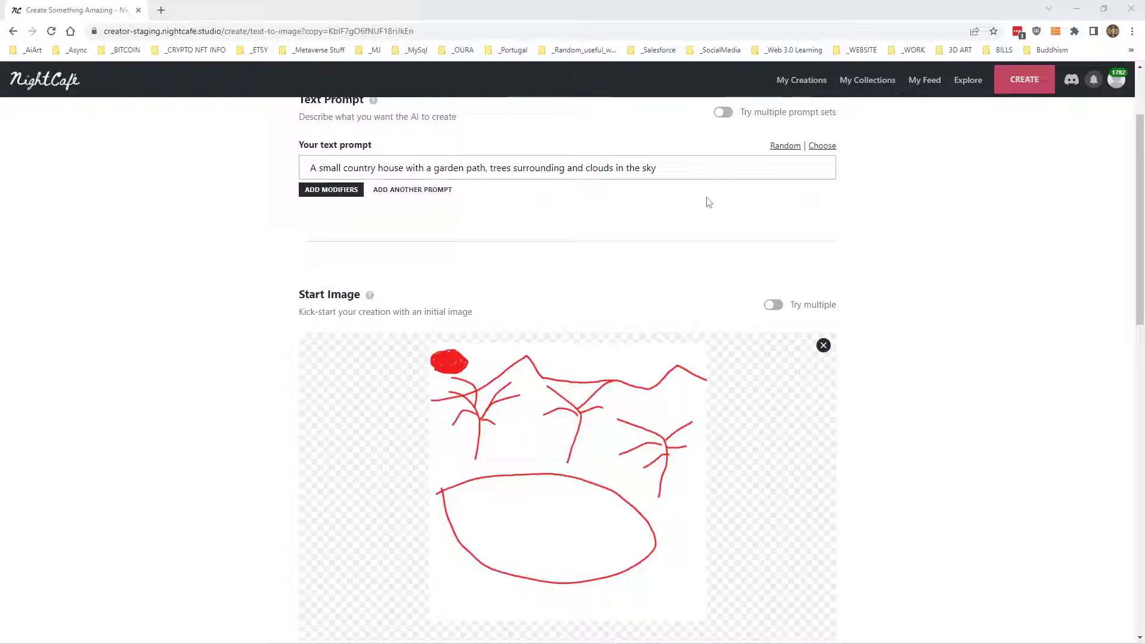
pyautogui.click(656, 171)
pyautogui.moveTo(648, 172); pyautogui.dragTo(298, 183)
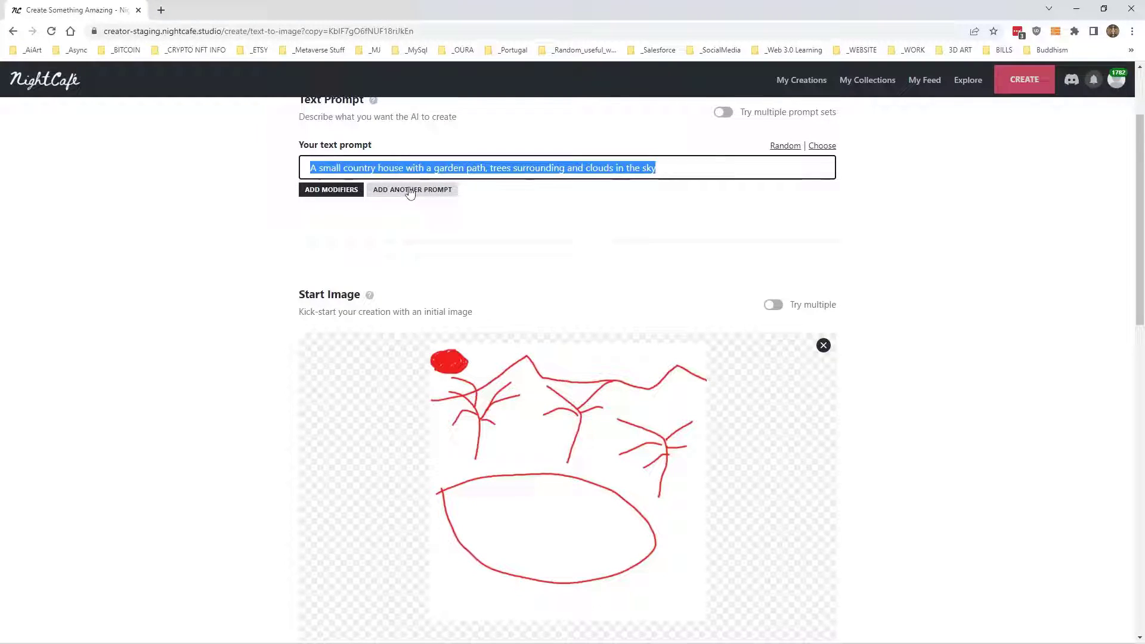
pyautogui.write('A lake,')
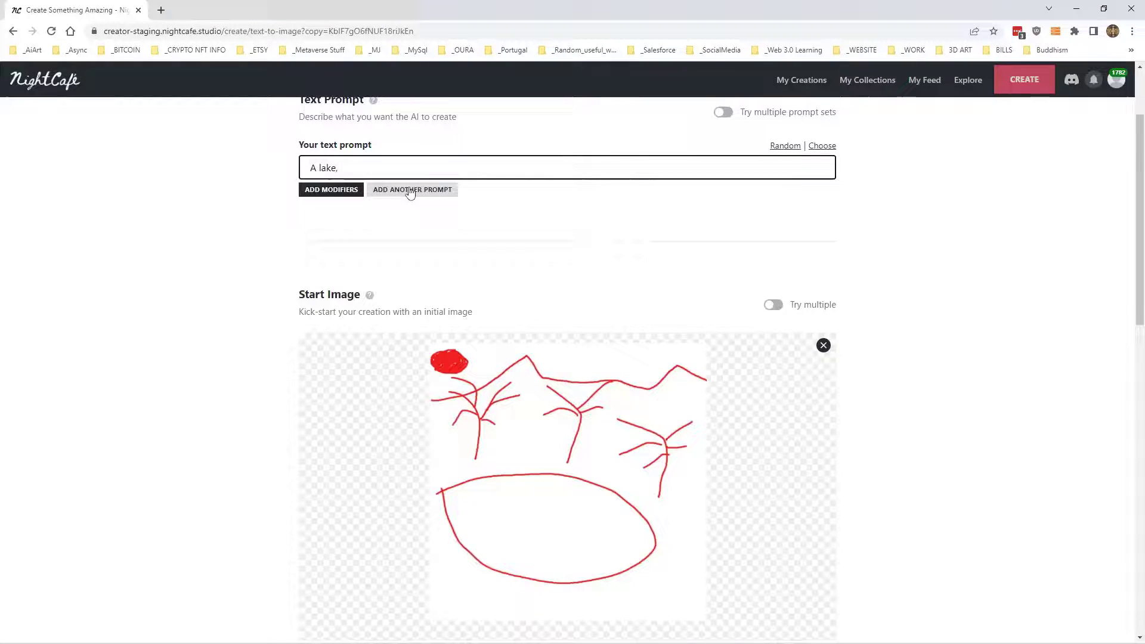
pyautogui.write(' some trees, mountains in the background ')
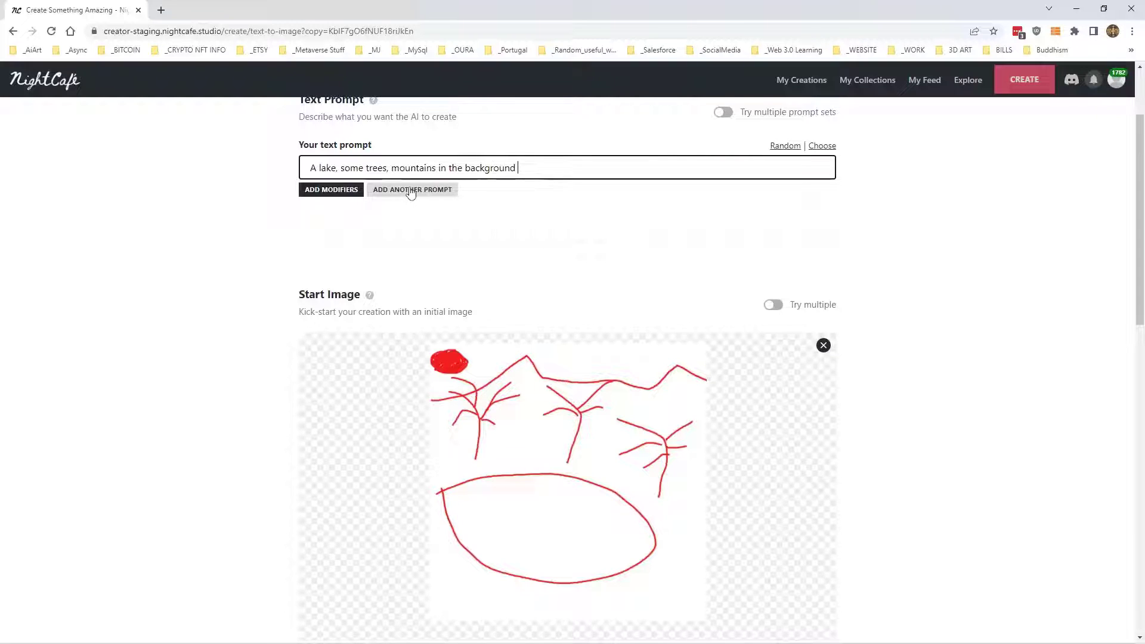
pyautogui.write('with the sun in the sky')
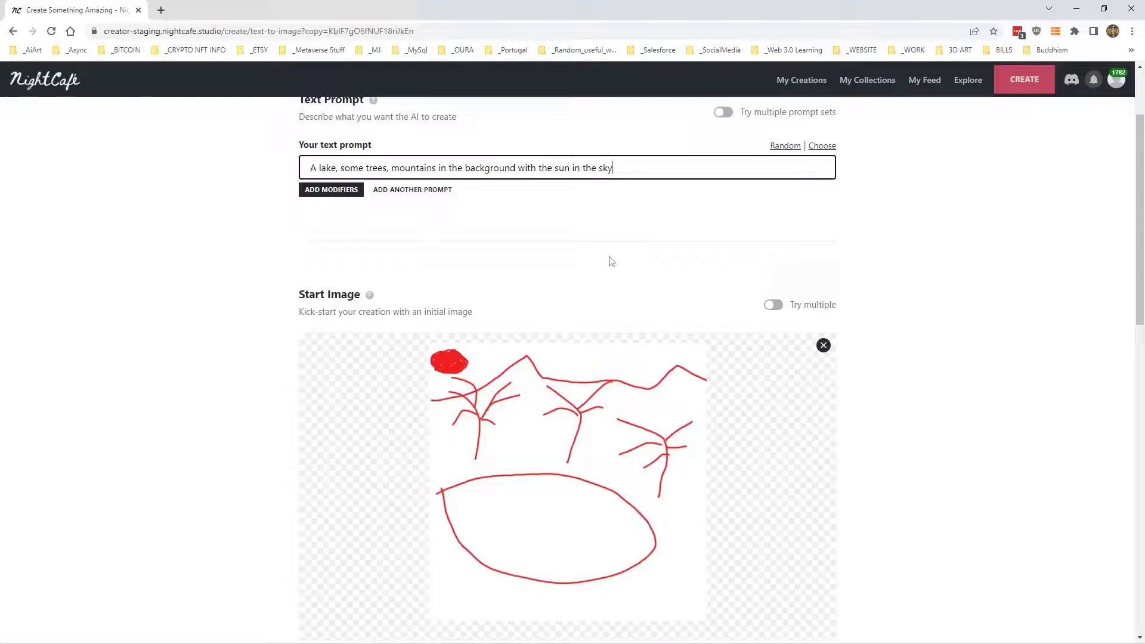
pyautogui.click(609, 253)
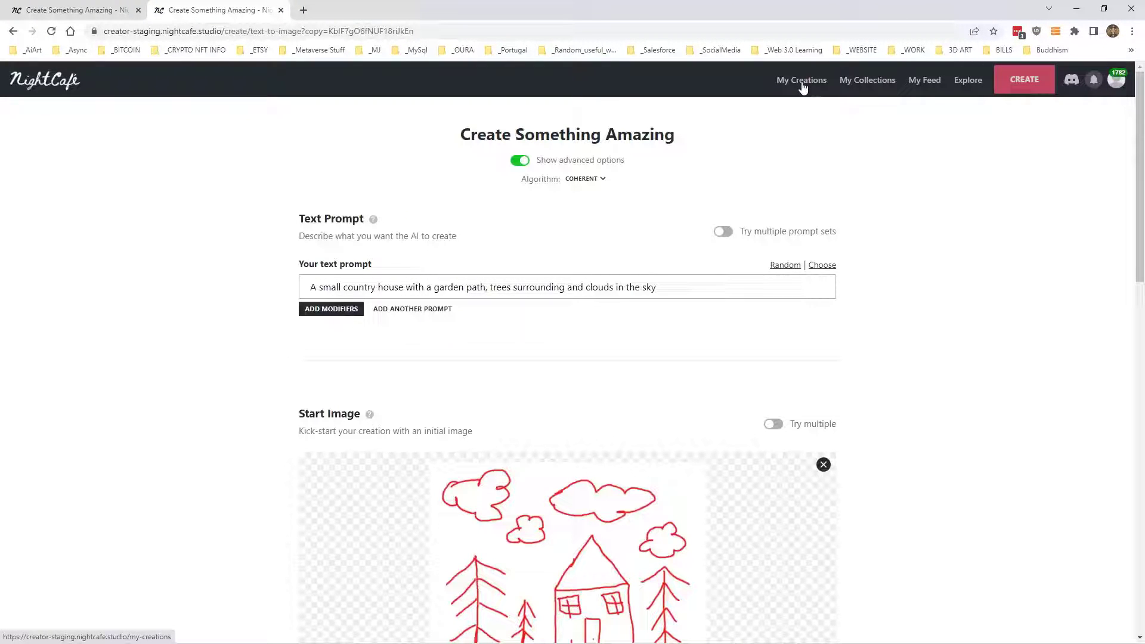
# - Copy seed 716199 from the orange house creation's settings
pyautogui.click(803, 88)
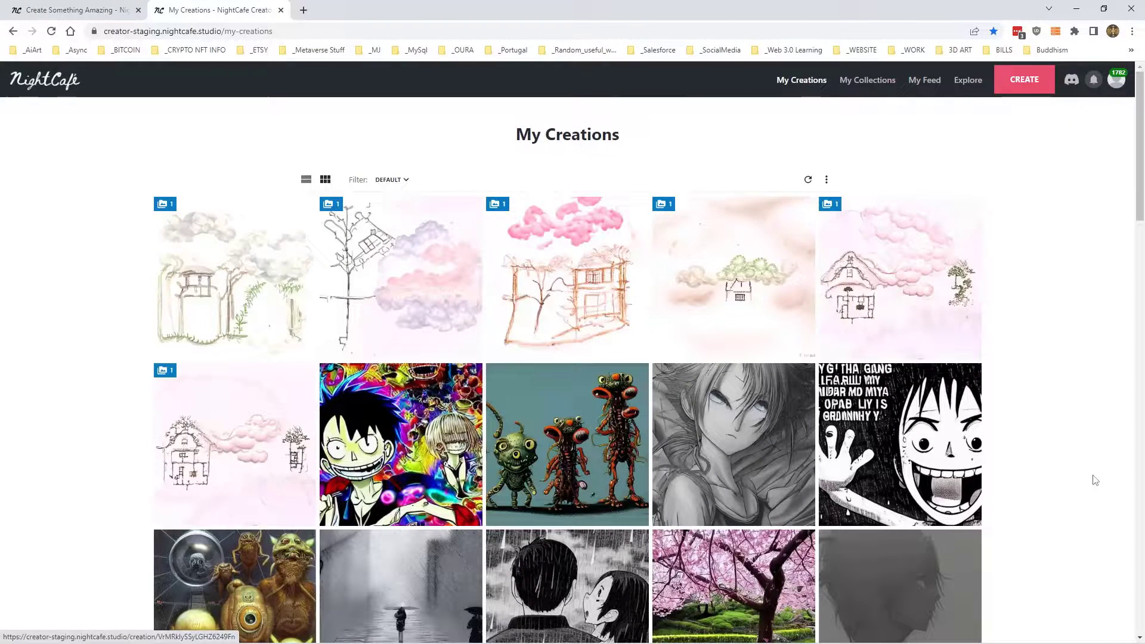
pyautogui.moveTo(573, 242)
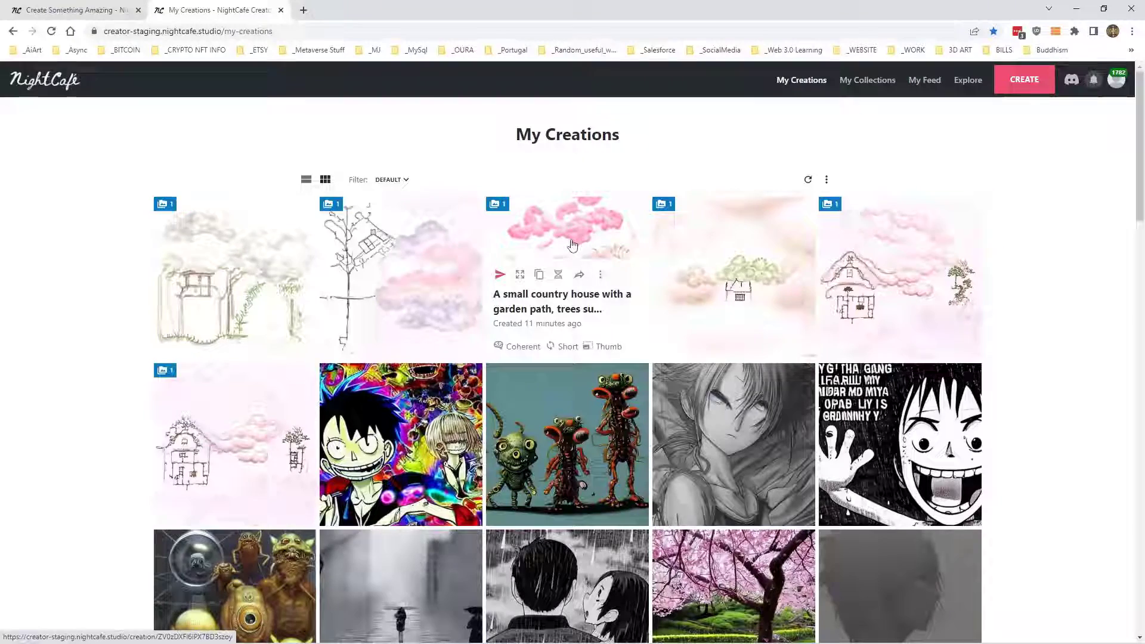
pyautogui.click(572, 241)
pyautogui.scroll(-5, 581, 265)
pyautogui.scroll(-12, 581, 265)
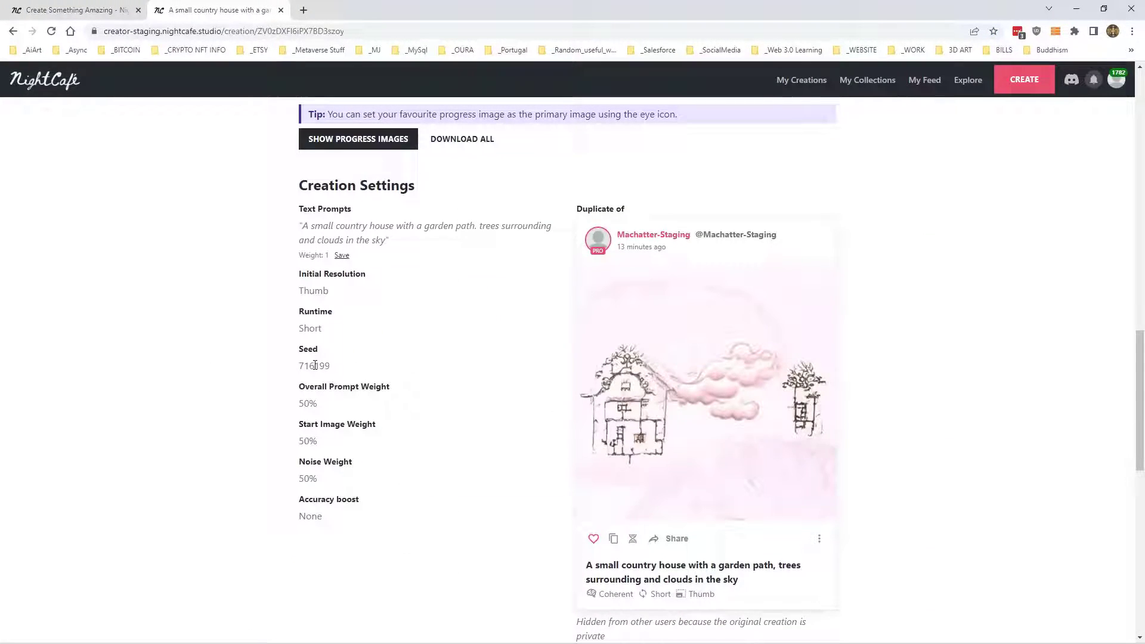
pyautogui.doubleClick(314, 366)
pyautogui.rightClick(314, 365)
pyautogui.click(355, 378)
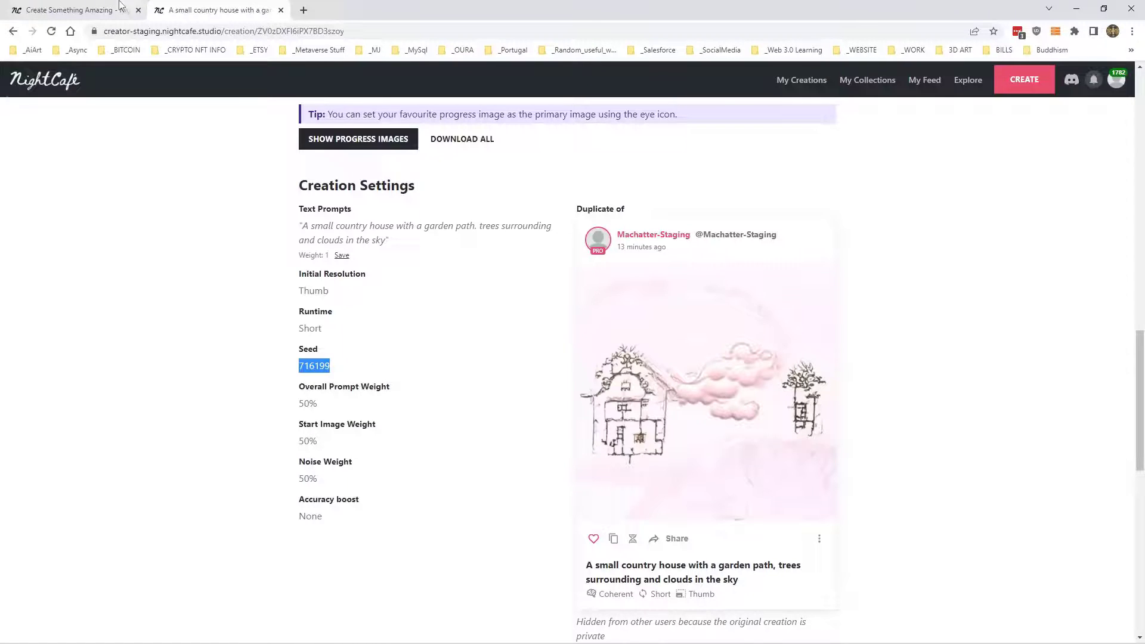
# - Paste seed 716199 into the lake form's Seed field and generate the lake creation
pyautogui.click(89, 10)
pyautogui.scroll(-8, 517, 329)
pyautogui.scroll(1, 518, 329)
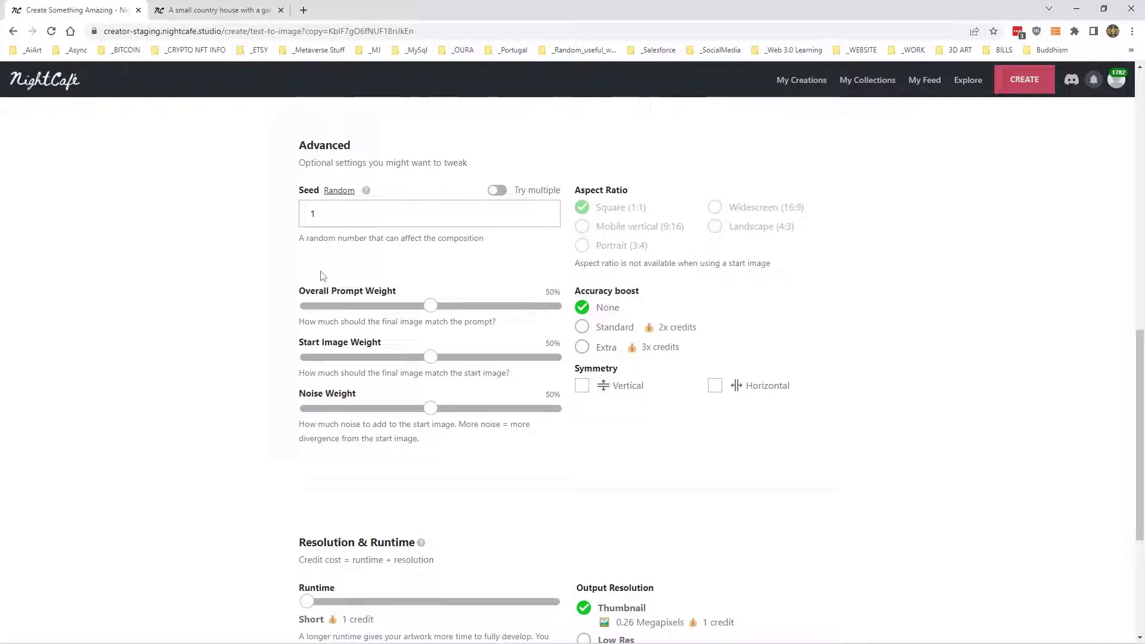
pyautogui.moveTo(330, 213); pyautogui.dragTo(296, 217)
pyautogui.hotkey('ctrl', 'v')
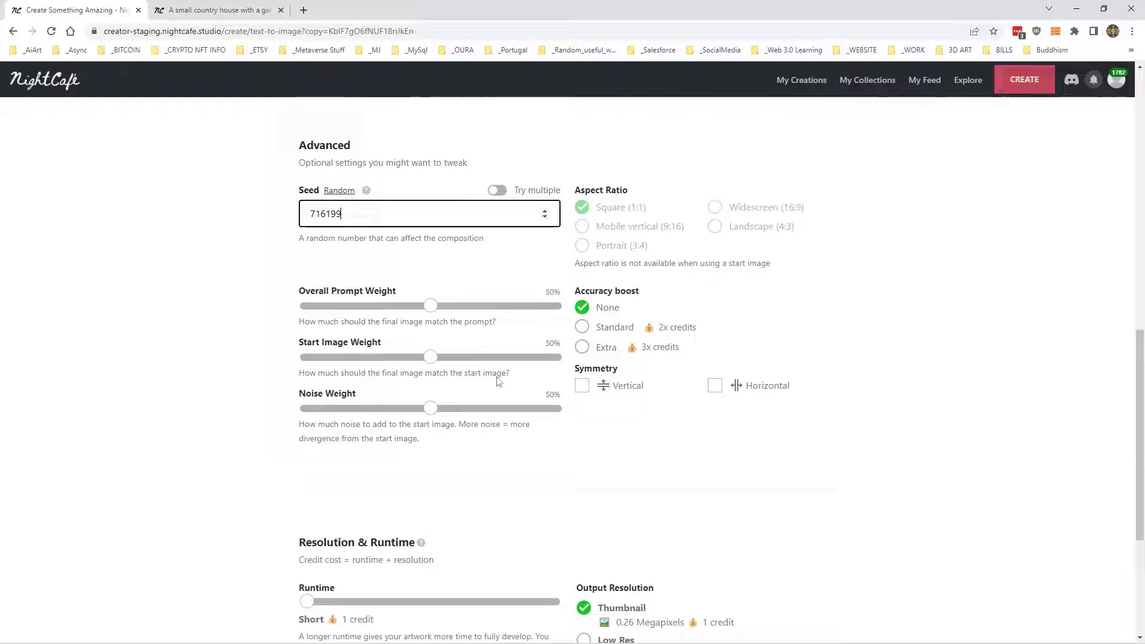
pyautogui.scroll(10, 847, 374)
pyautogui.scroll(-15, 852, 370)
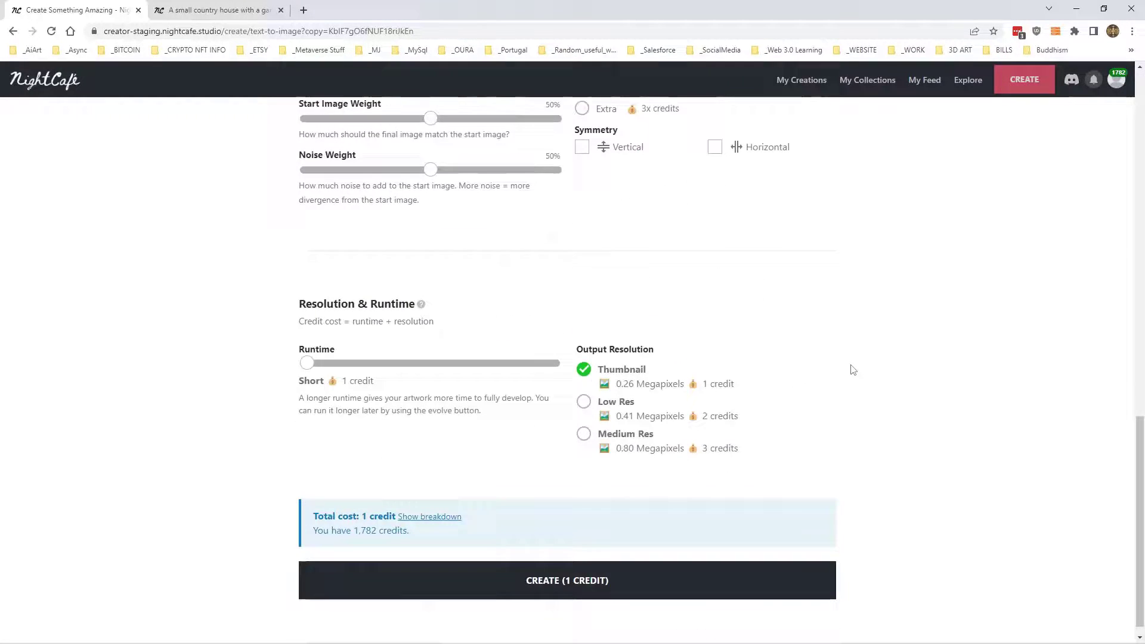
pyautogui.scroll(14, 851, 368)
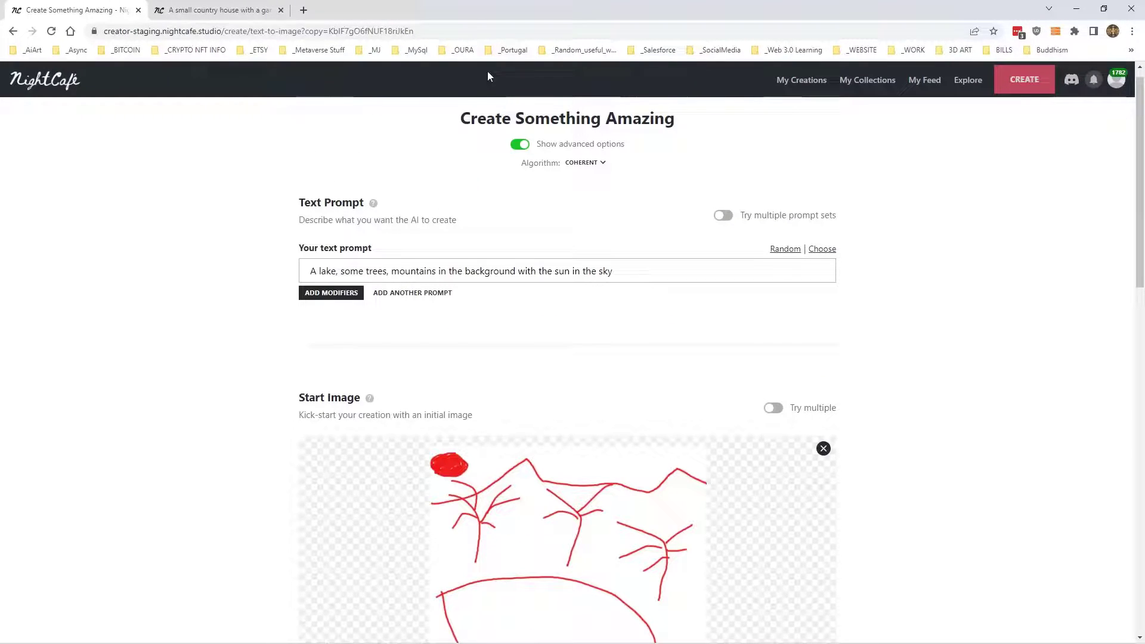
pyautogui.scroll(-15, 649, 238)
pyautogui.click(567, 569)
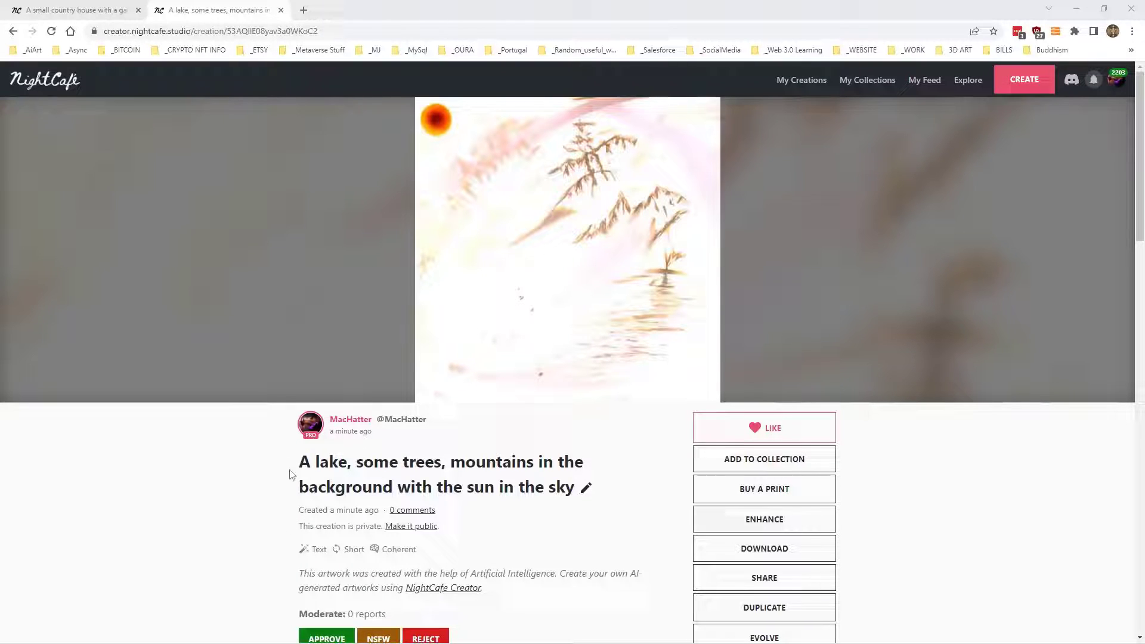
# - Compare the lake and house creations' settings across both tabs, ending on the house tab
pyautogui.scroll(-13, 563, 534)
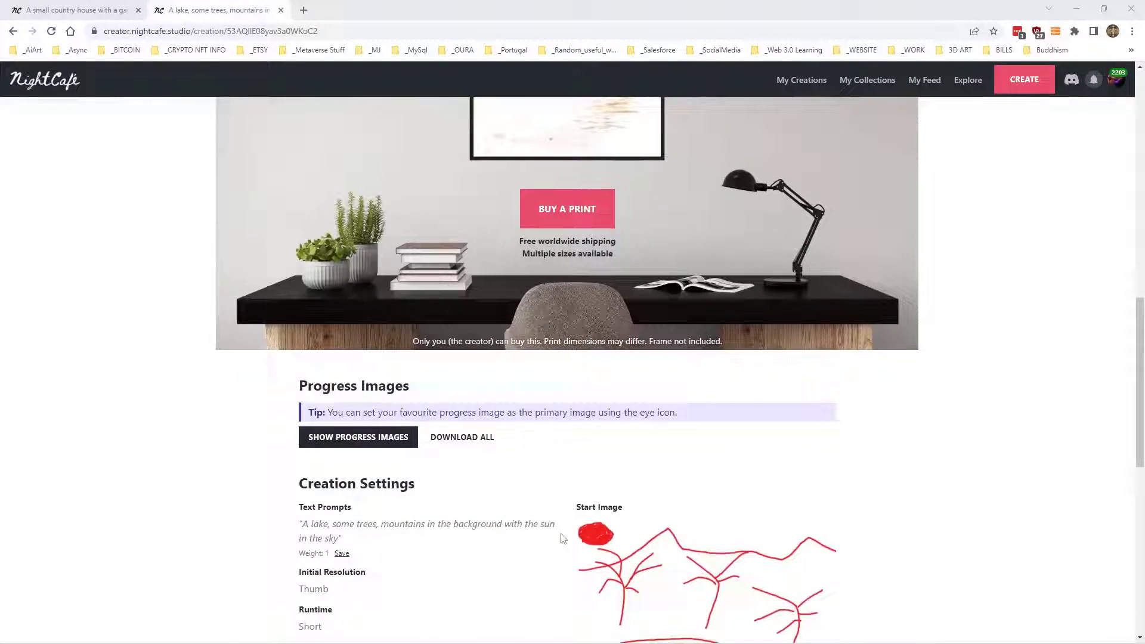
pyautogui.scroll(-5, 562, 535)
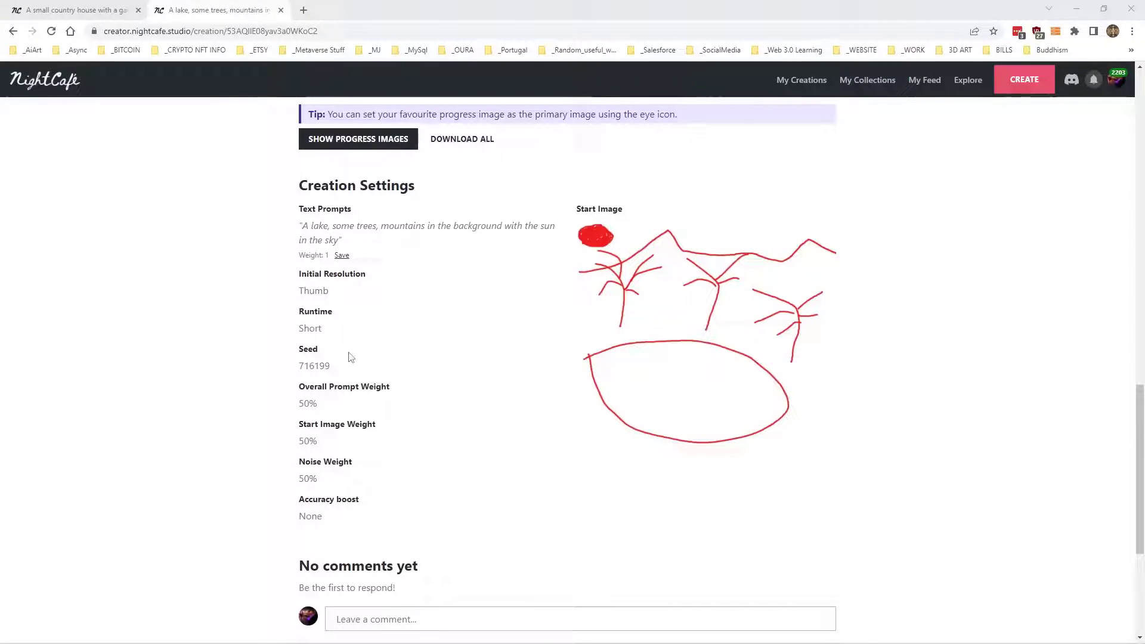
pyautogui.scroll(18, 343, 364)
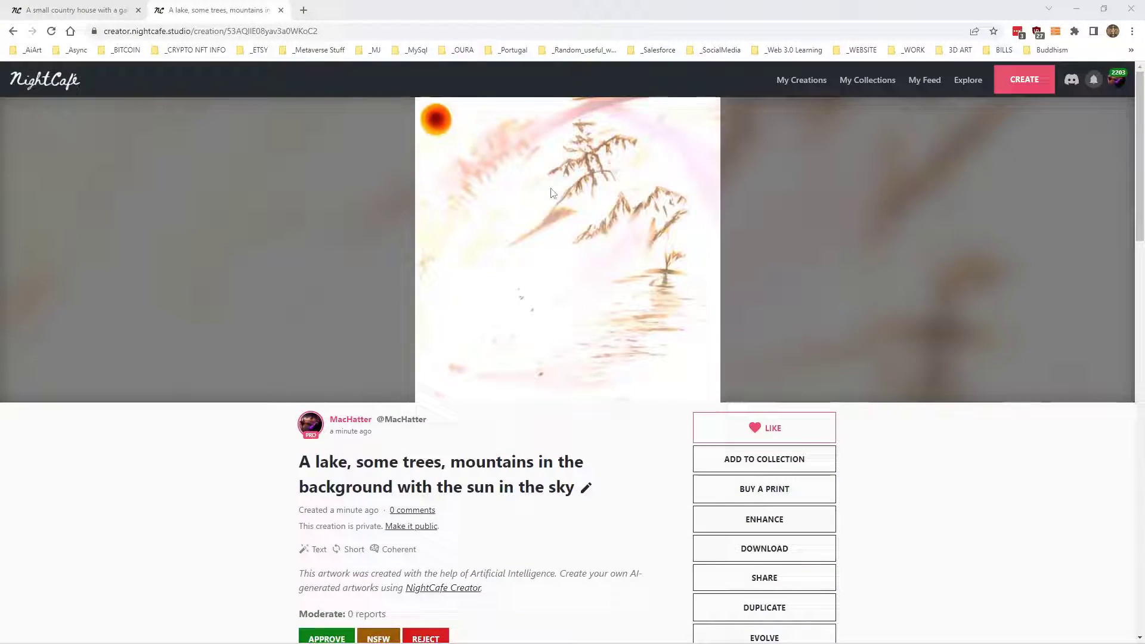
pyautogui.click(97, 8)
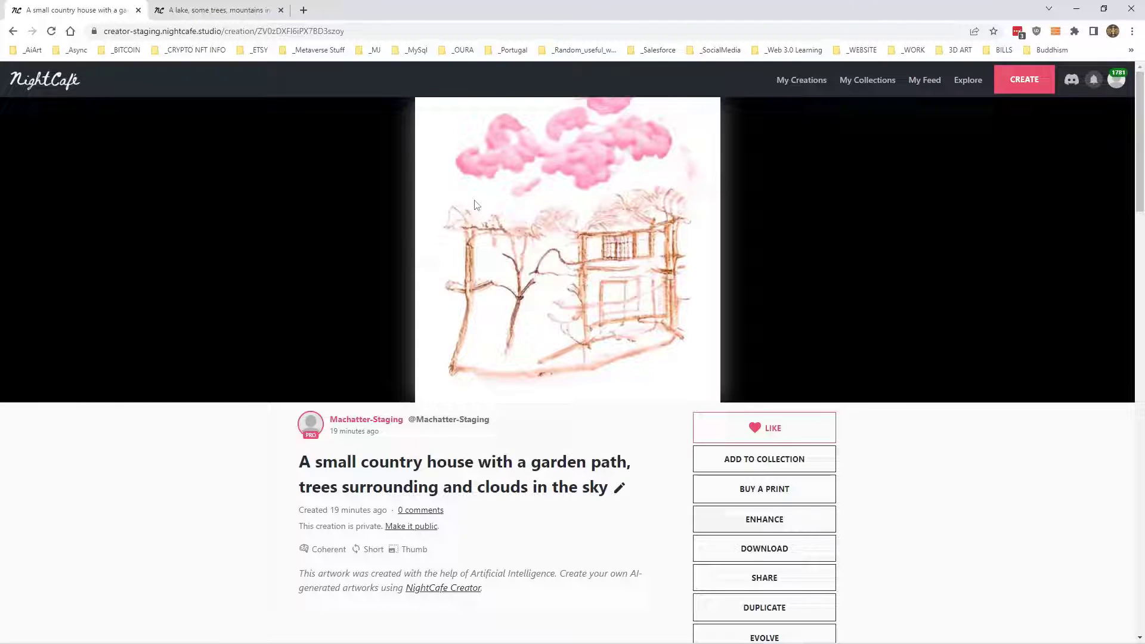
pyautogui.hotkey('ctrl', 'Tab')
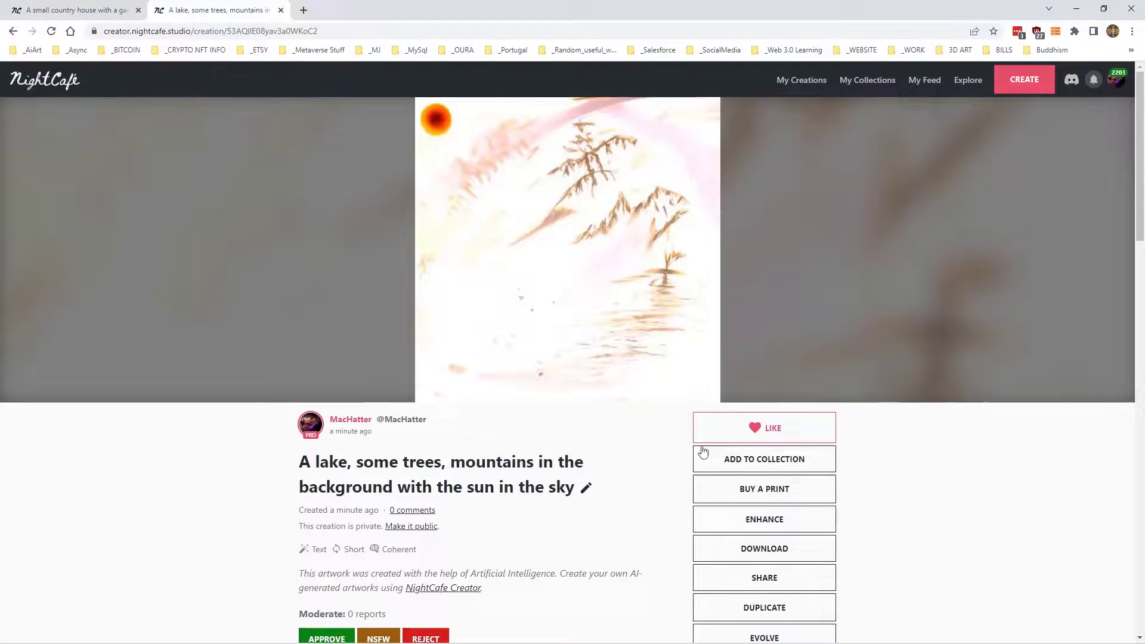
pyautogui.click(96, 10)
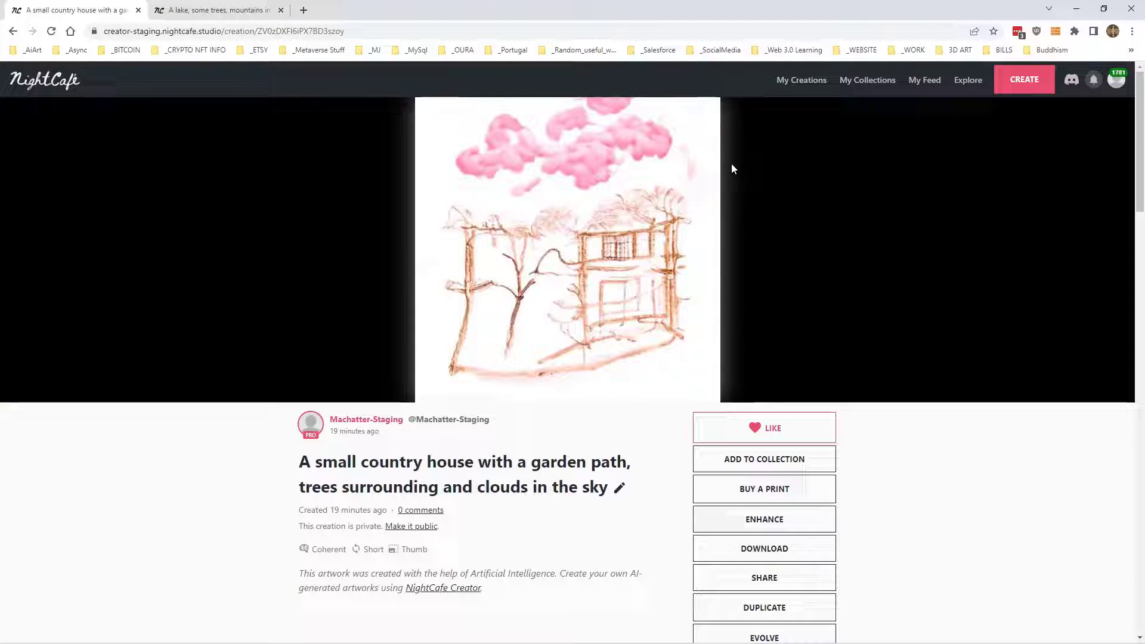
pyautogui.click(199, 10)
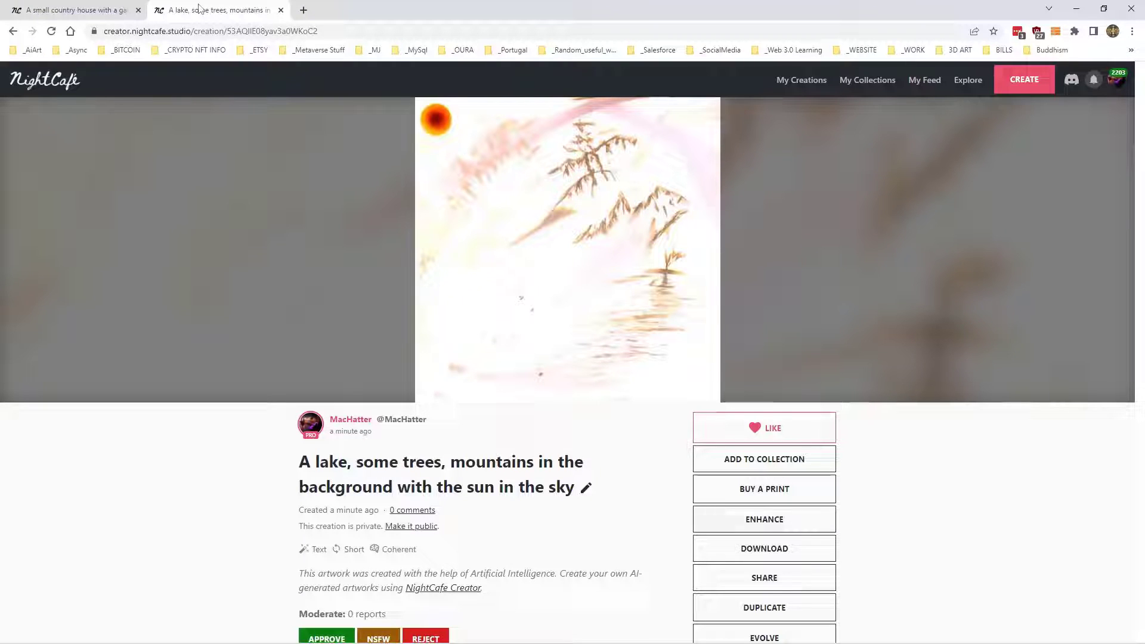
pyautogui.click(70, 11)
# - Start a new creation using the Stable Diffusion method
pyautogui.click(1020, 81)
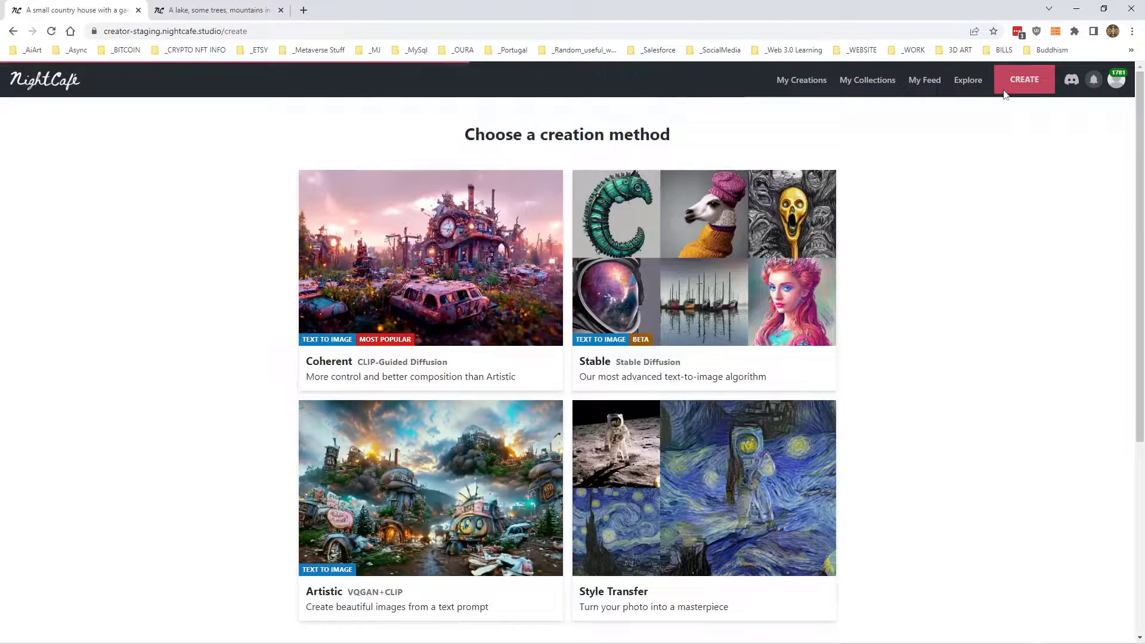
pyautogui.click(658, 290)
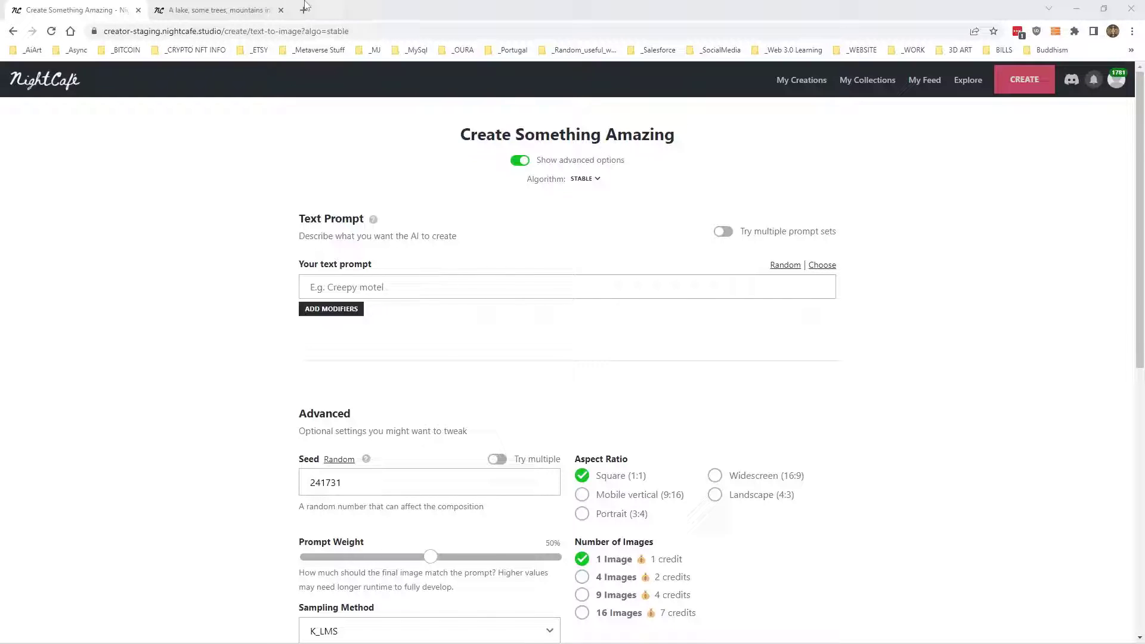
# - Copy the lake creation's full title to use as the prompt
pyautogui.click(225, 7)
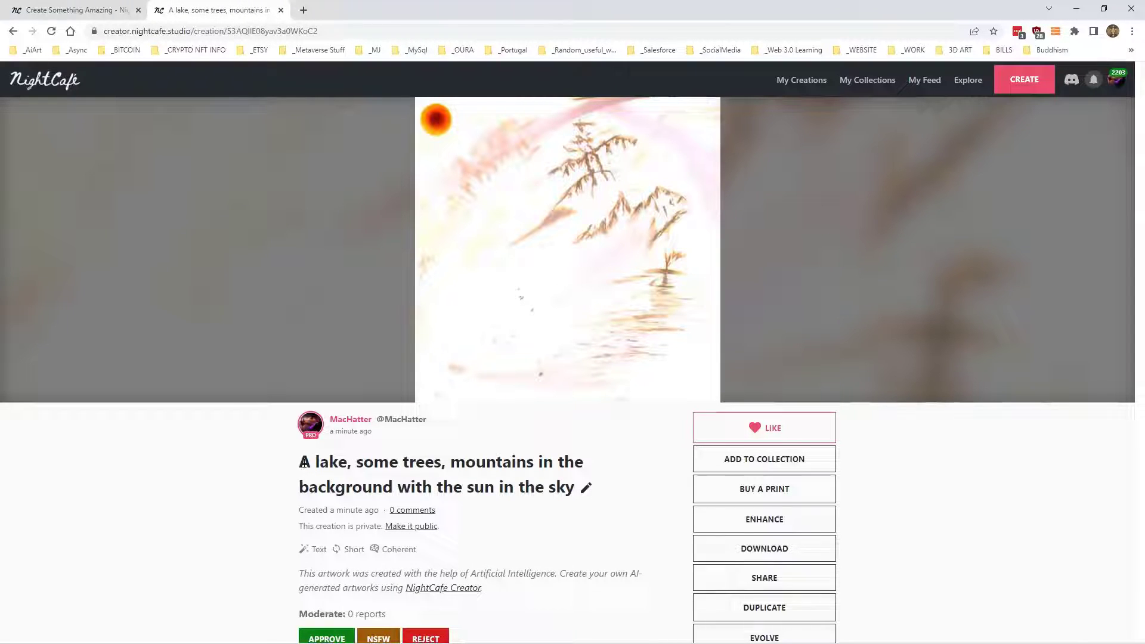
pyautogui.moveTo(304, 464); pyautogui.dragTo(568, 489)
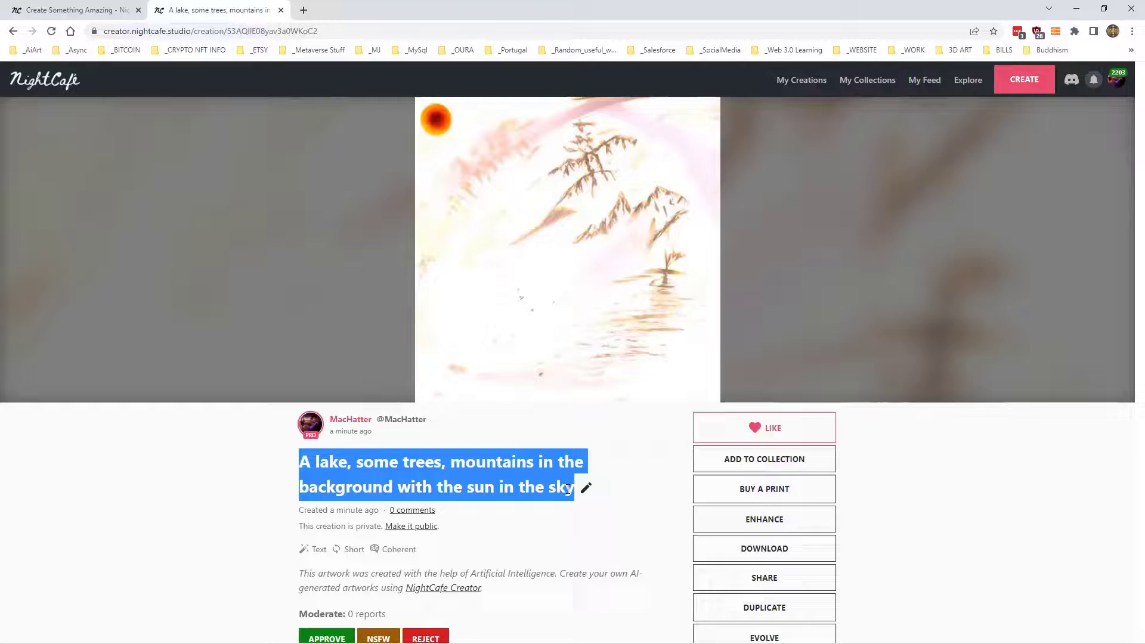
pyautogui.rightClick(568, 489)
pyautogui.click(600, 507)
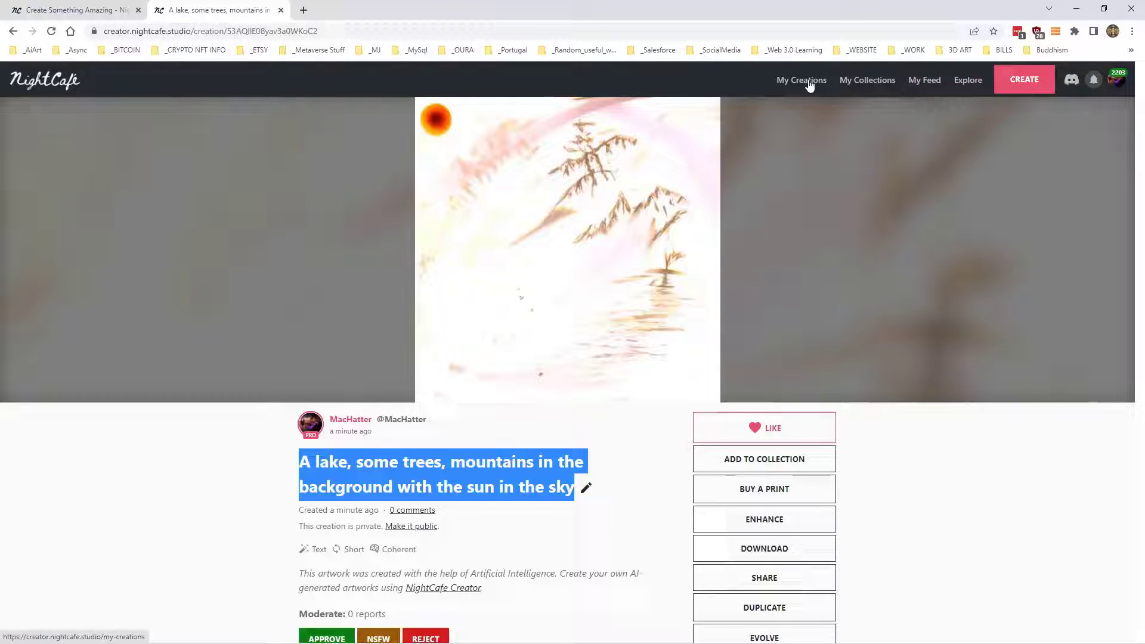
# - Paste the lake prompt into the Stable form, choose 16 images, and confirm the 7-credit creation
pyautogui.click(809, 84)
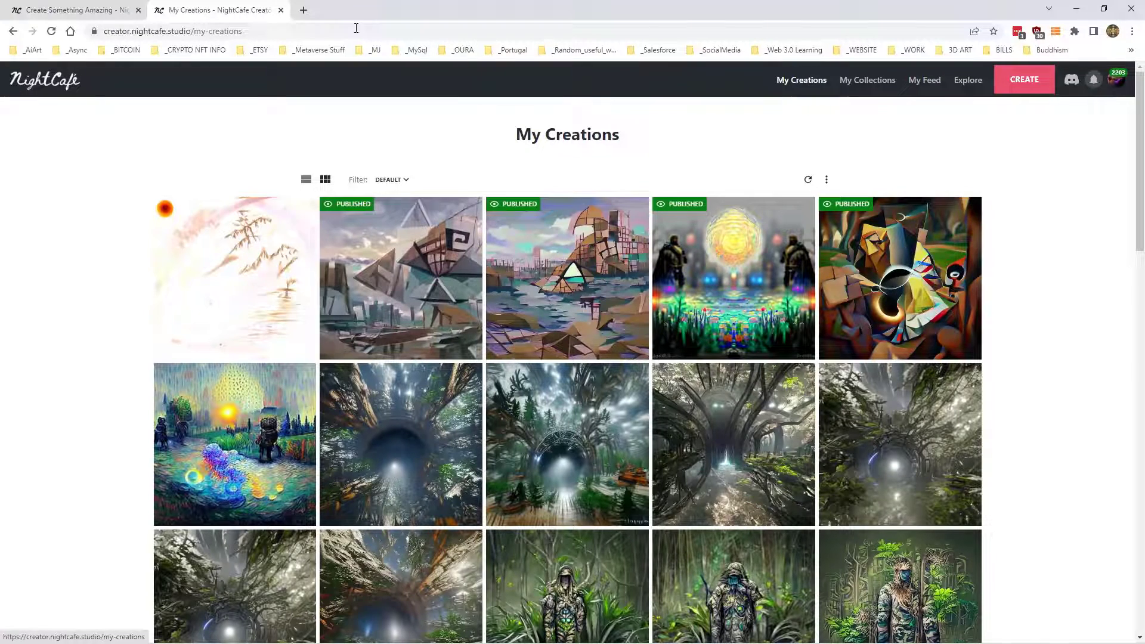
pyautogui.click(122, 10)
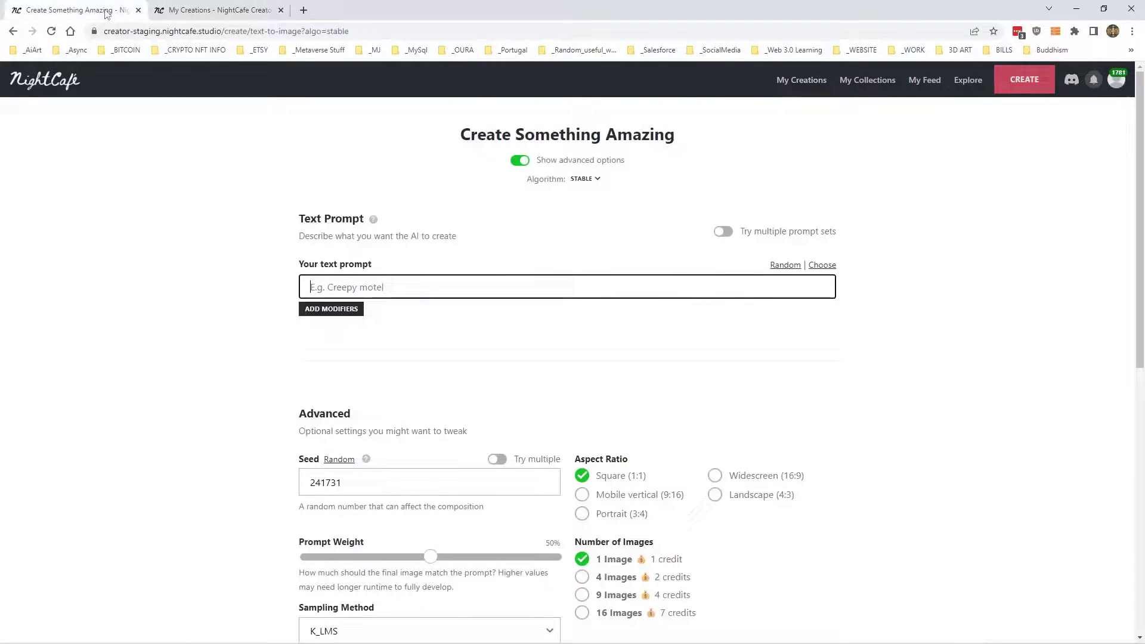
pyautogui.click(446, 294)
pyautogui.hotkey('ctrl', 'v')
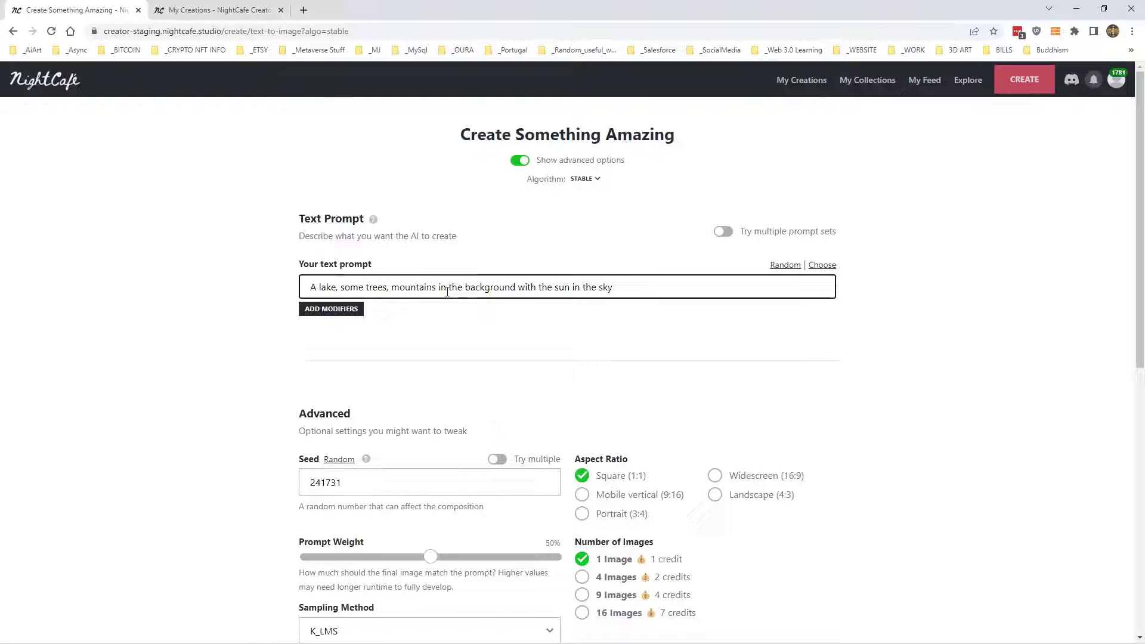
pyautogui.scroll(-3, 724, 399)
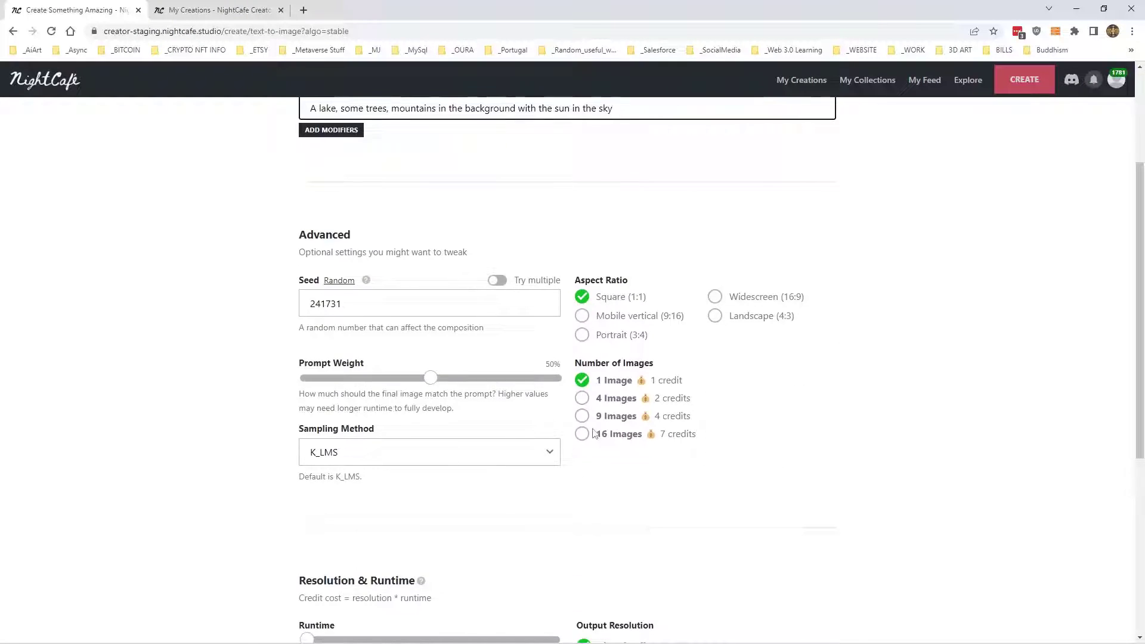
pyautogui.click(582, 435)
pyautogui.scroll(-1, 665, 440)
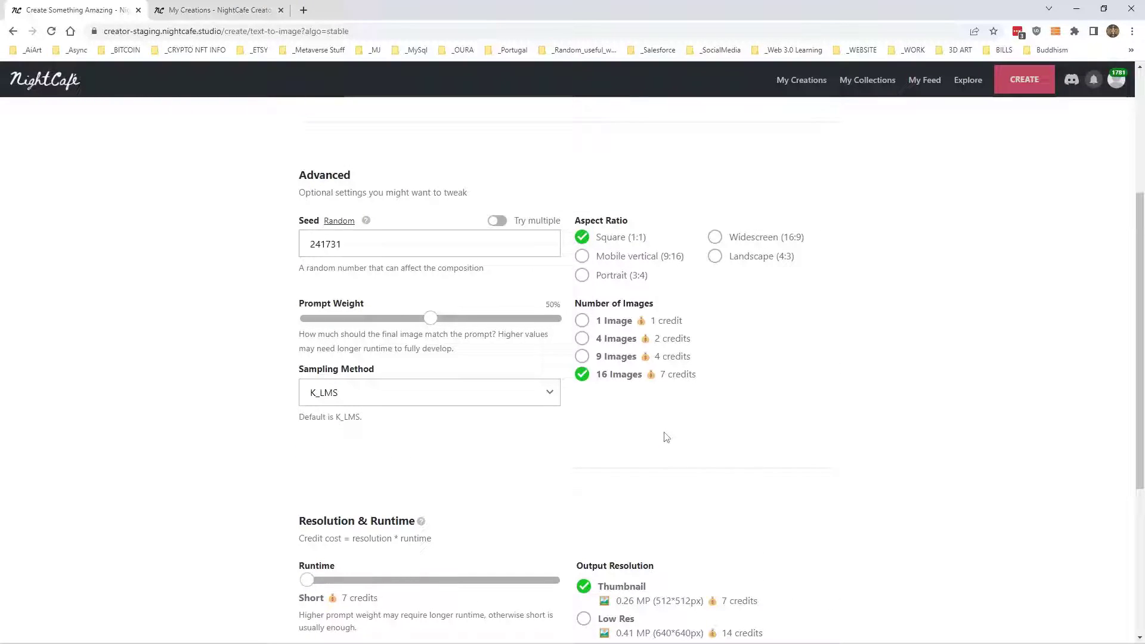
pyautogui.scroll(4, 668, 438)
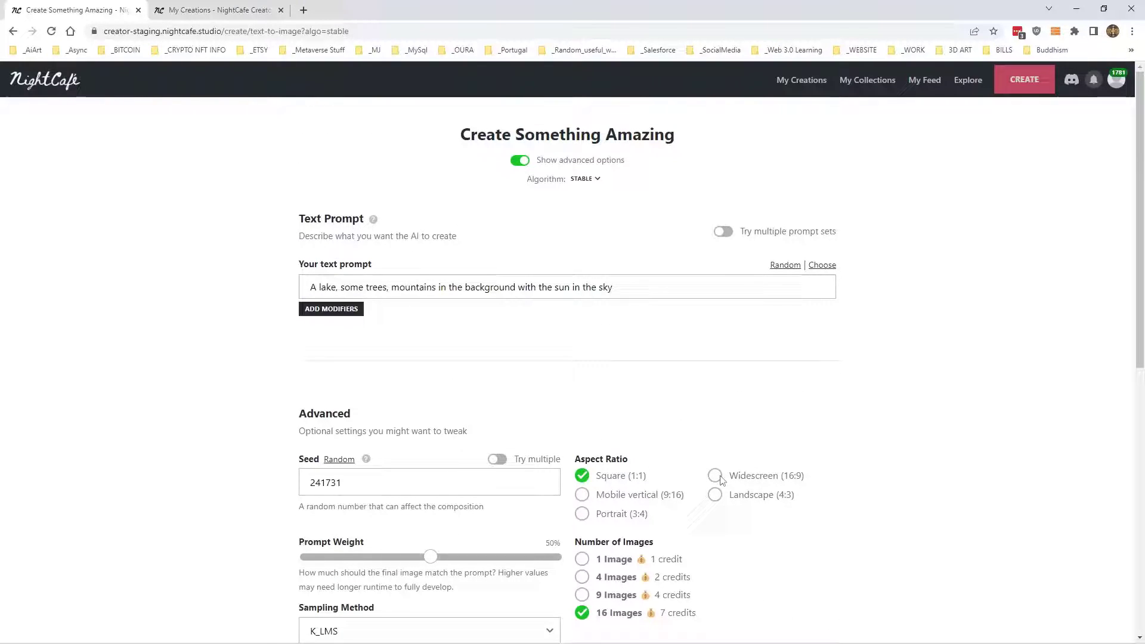
pyautogui.scroll(-8, 721, 480)
pyautogui.click(593, 562)
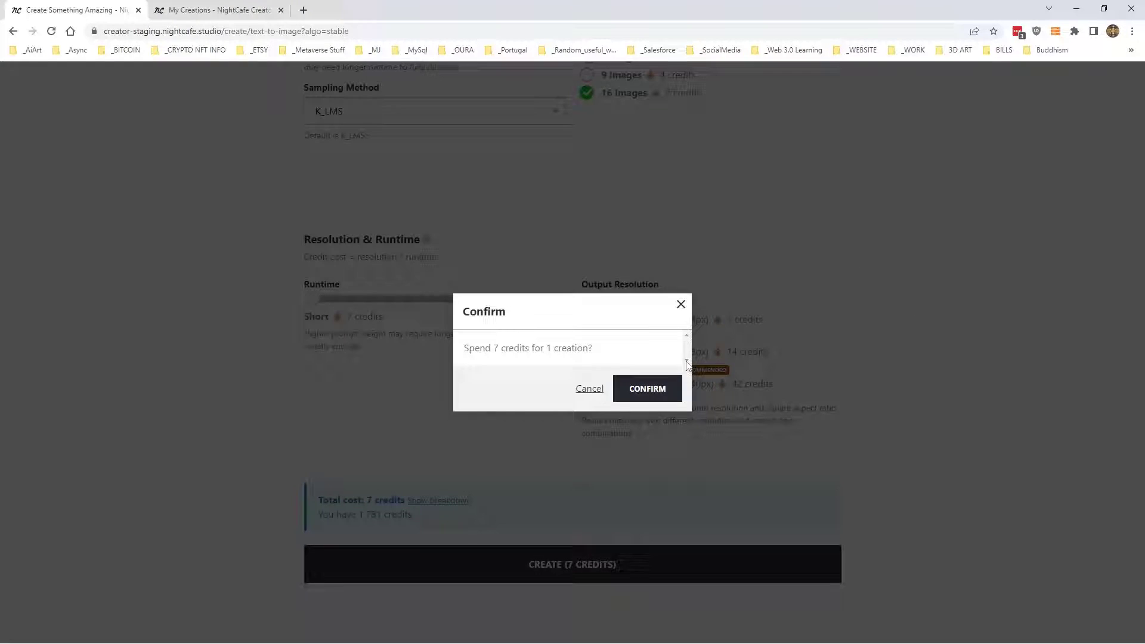
pyautogui.click(656, 388)
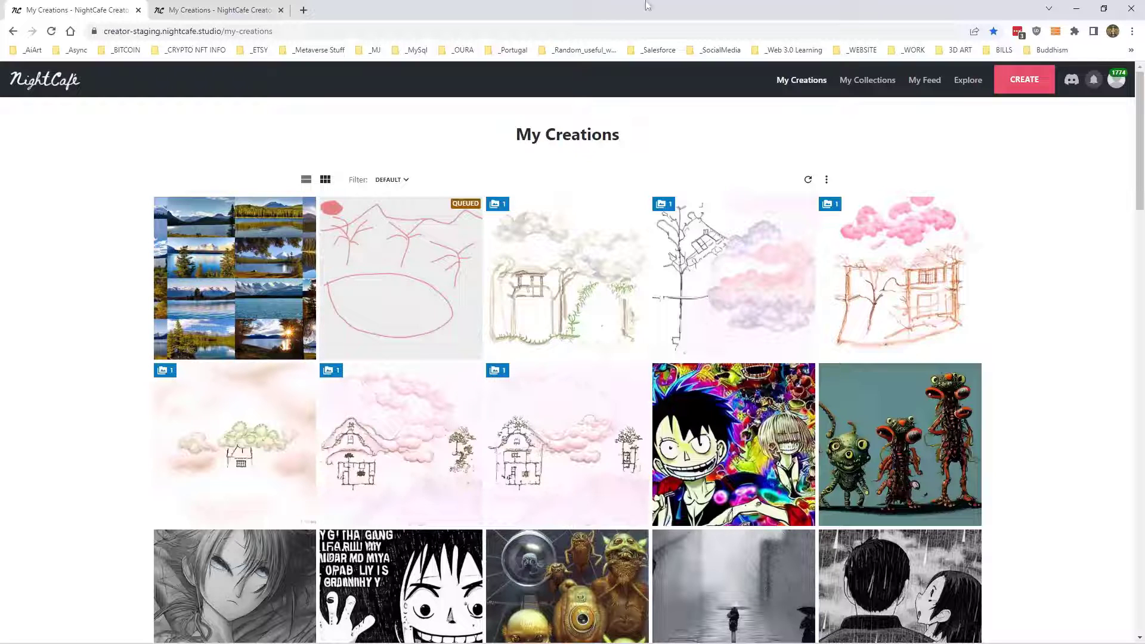
# - Open the finished lake creation and copy its seed 494763
pyautogui.click(260, 250)
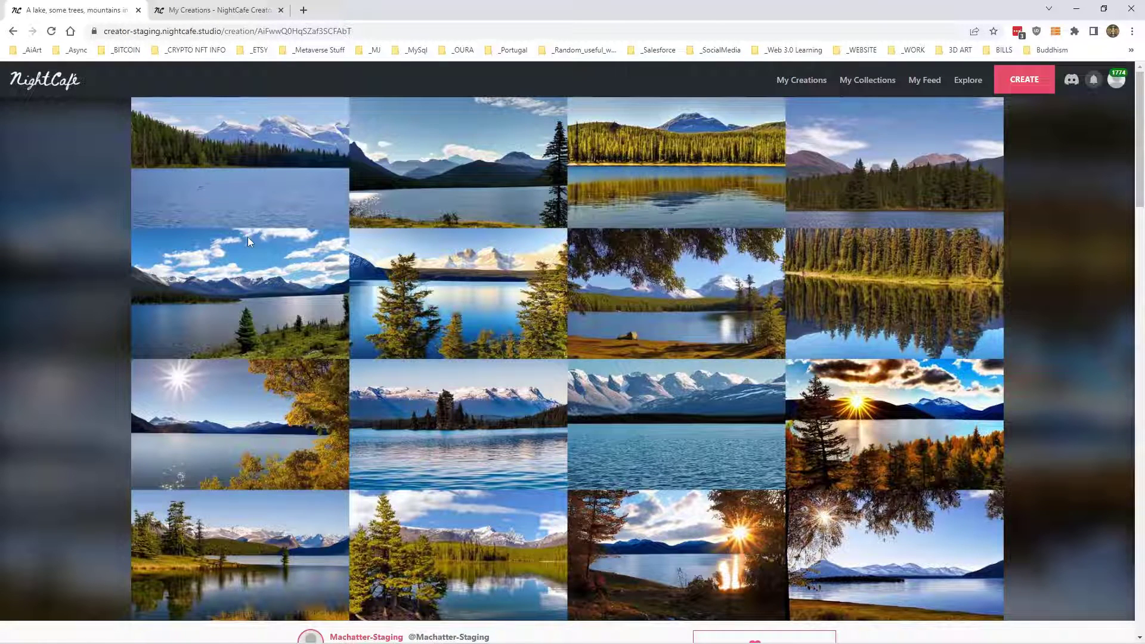
pyautogui.scroll(-5, 287, 227)
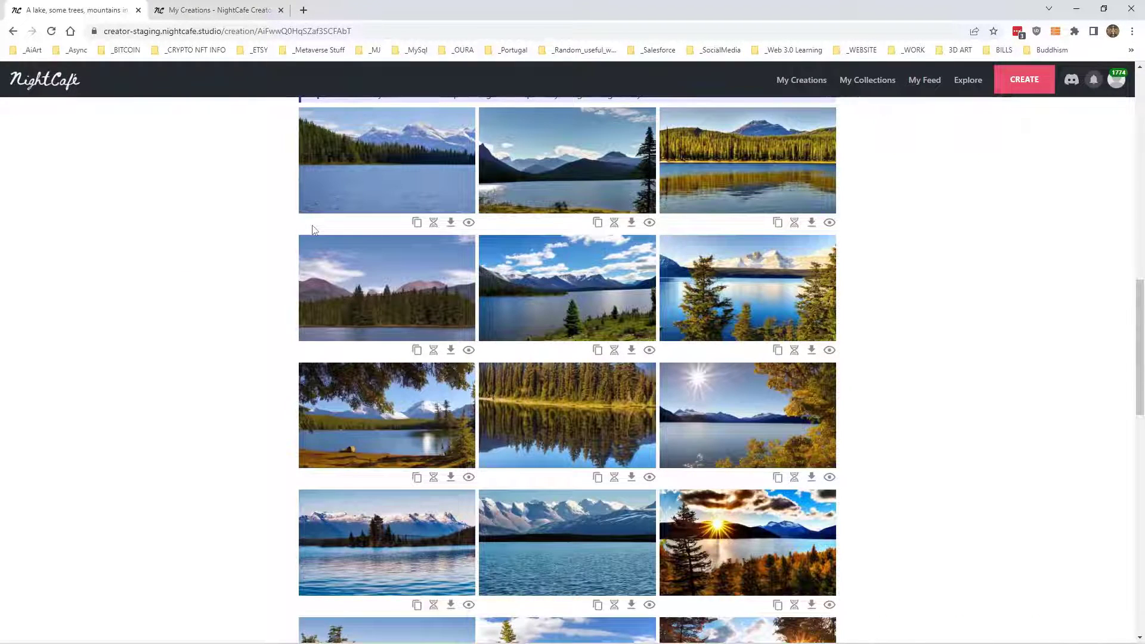
pyautogui.scroll(-5, 313, 230)
pyautogui.scroll(-4, 313, 230)
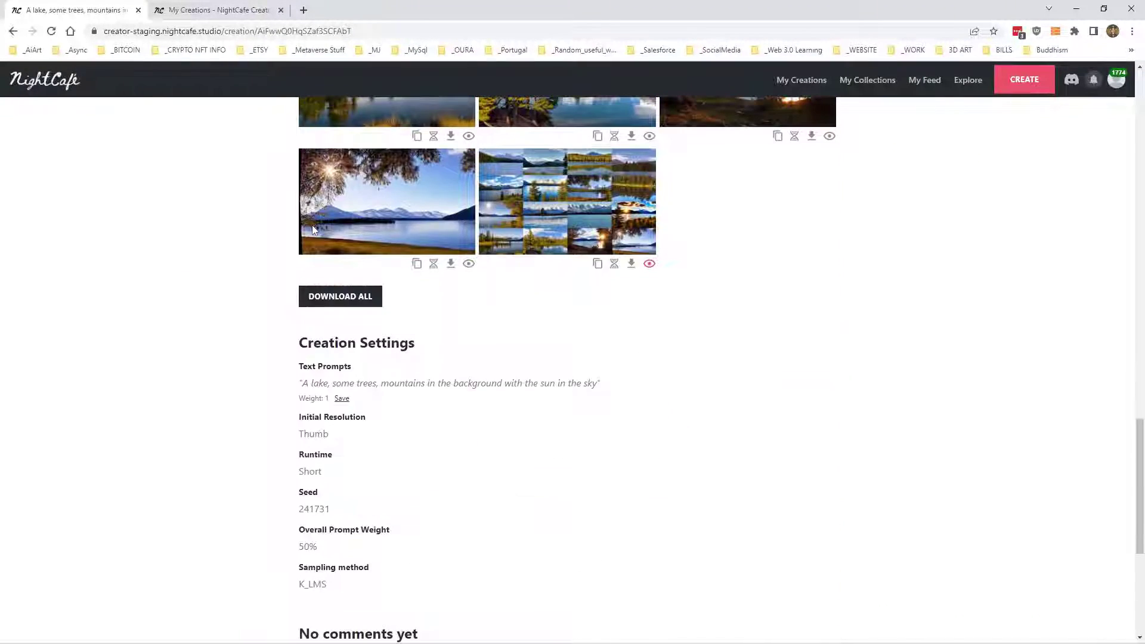
pyautogui.scroll(-3, 312, 231)
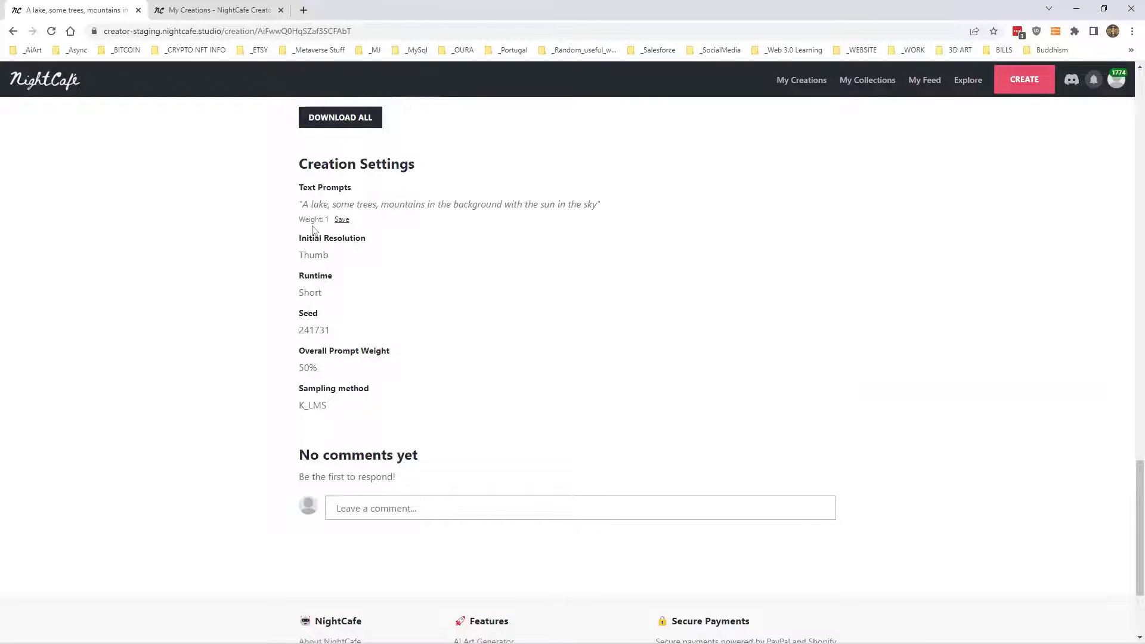
pyautogui.scroll(5, 312, 231)
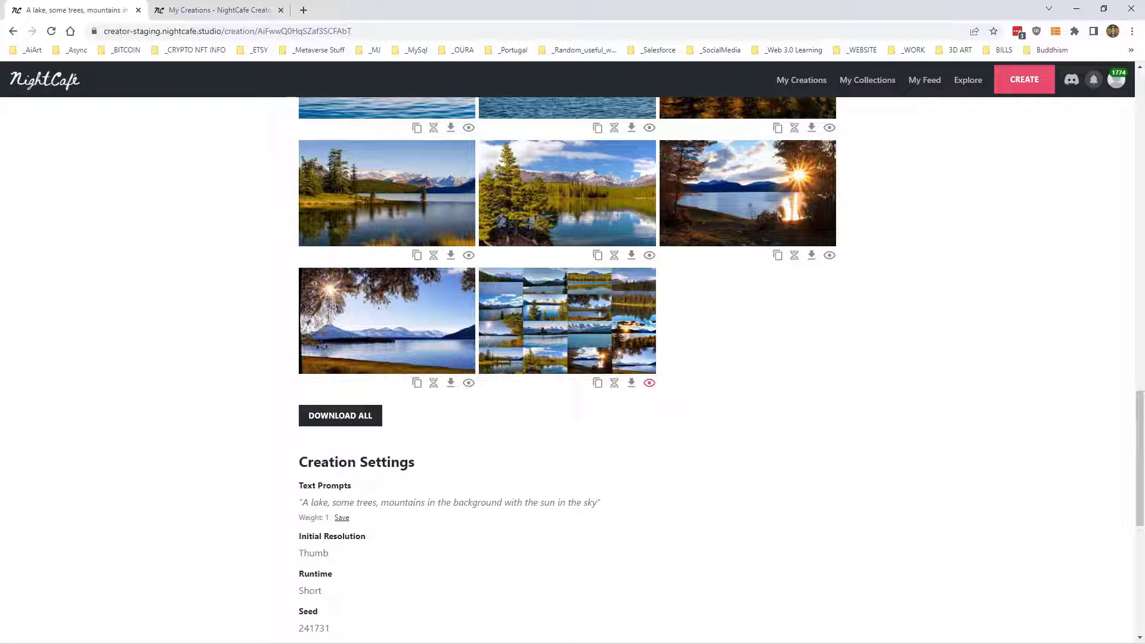
pyautogui.scroll(15, 492, 490)
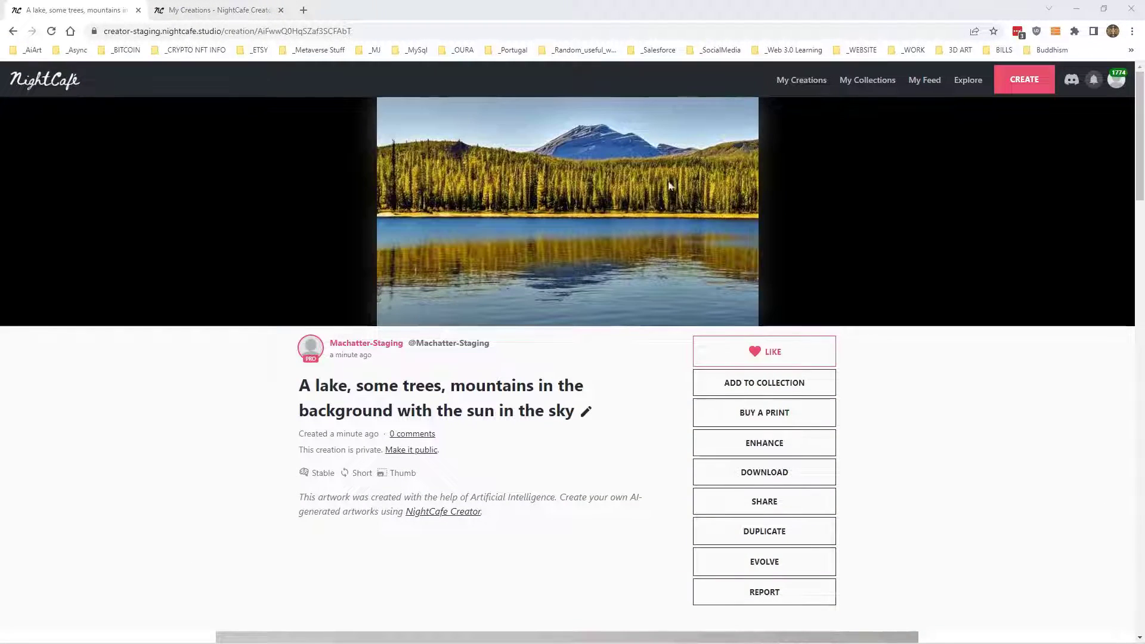
pyautogui.scroll(-15, 480, 306)
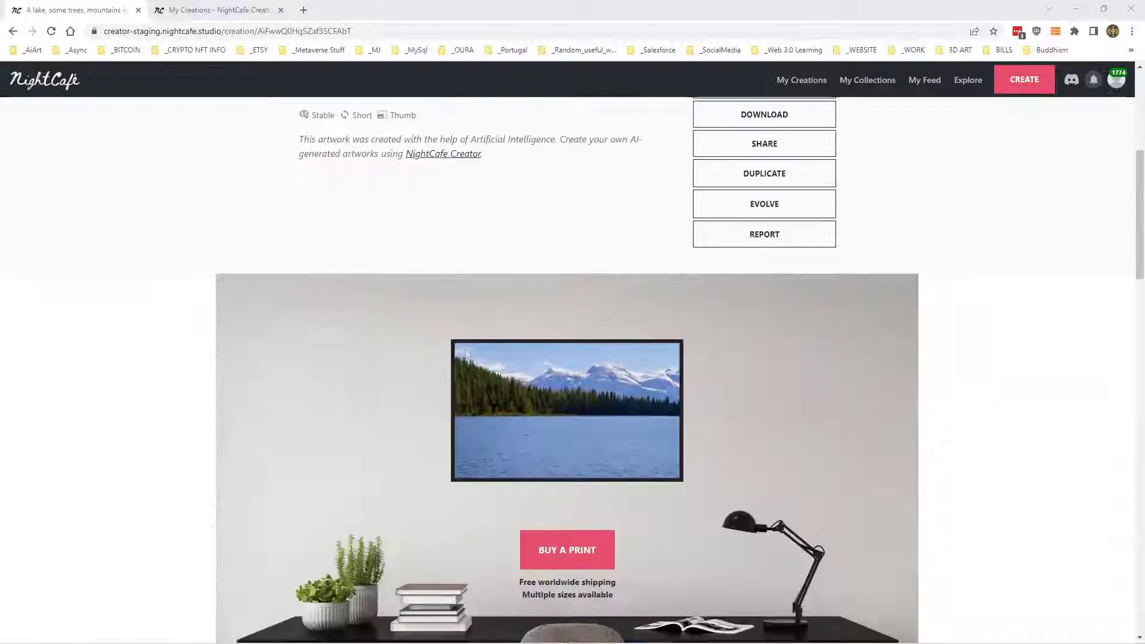
pyautogui.scroll(-1, 468, 354)
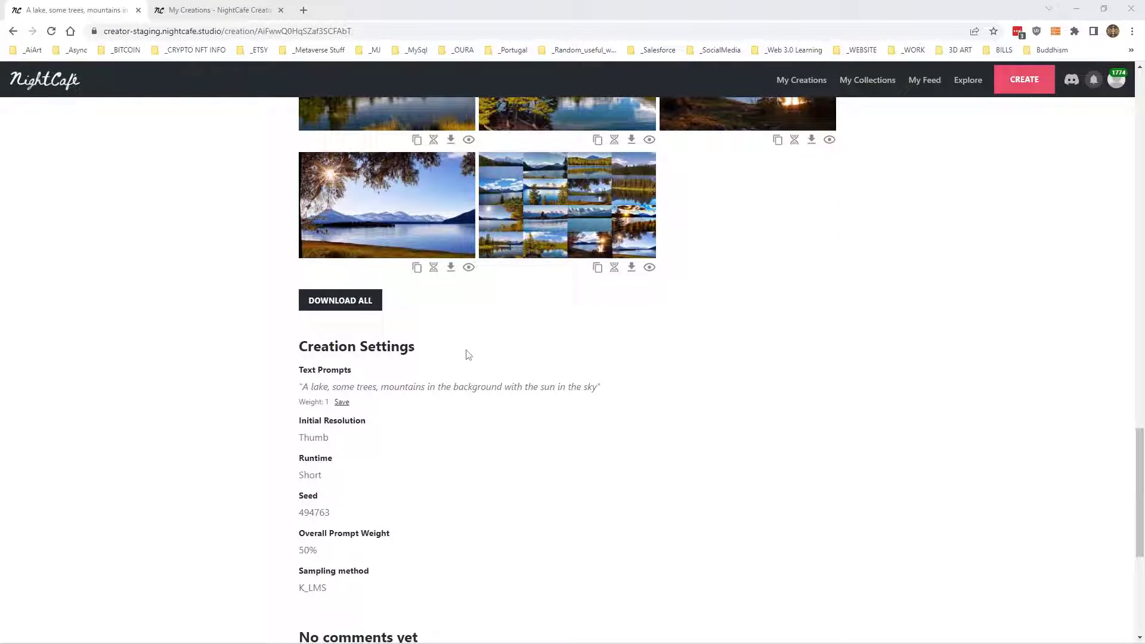
pyautogui.doubleClick(315, 453)
pyautogui.rightClick(314, 455)
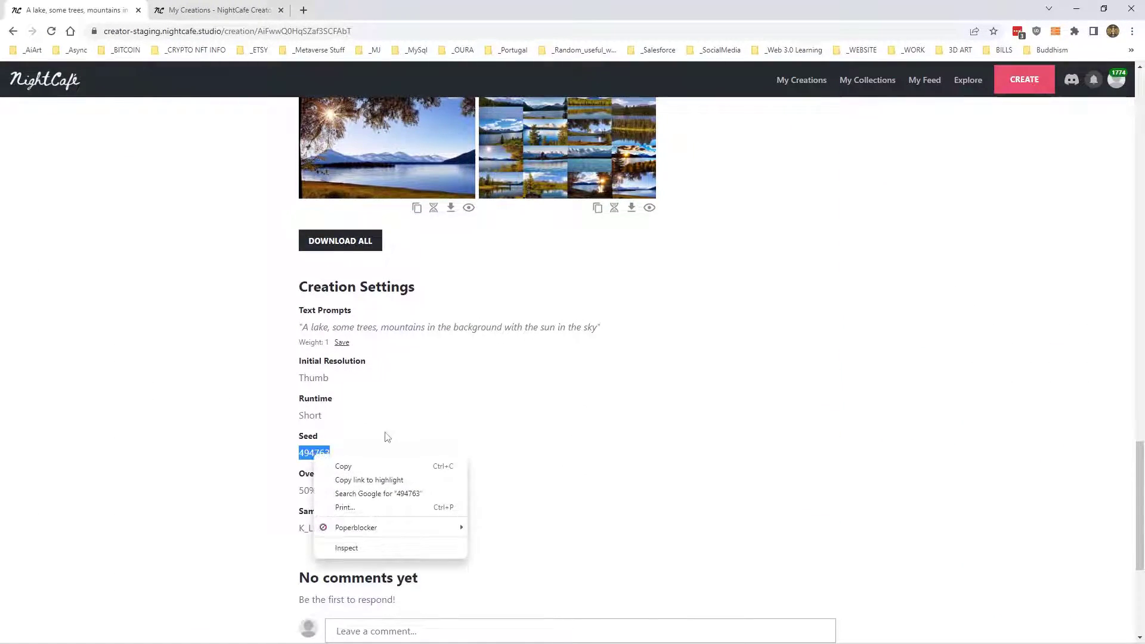
pyautogui.click(344, 466)
# - Make the sun-through-trees lake image the creation's main artwork
pyautogui.scroll(2, 468, 396)
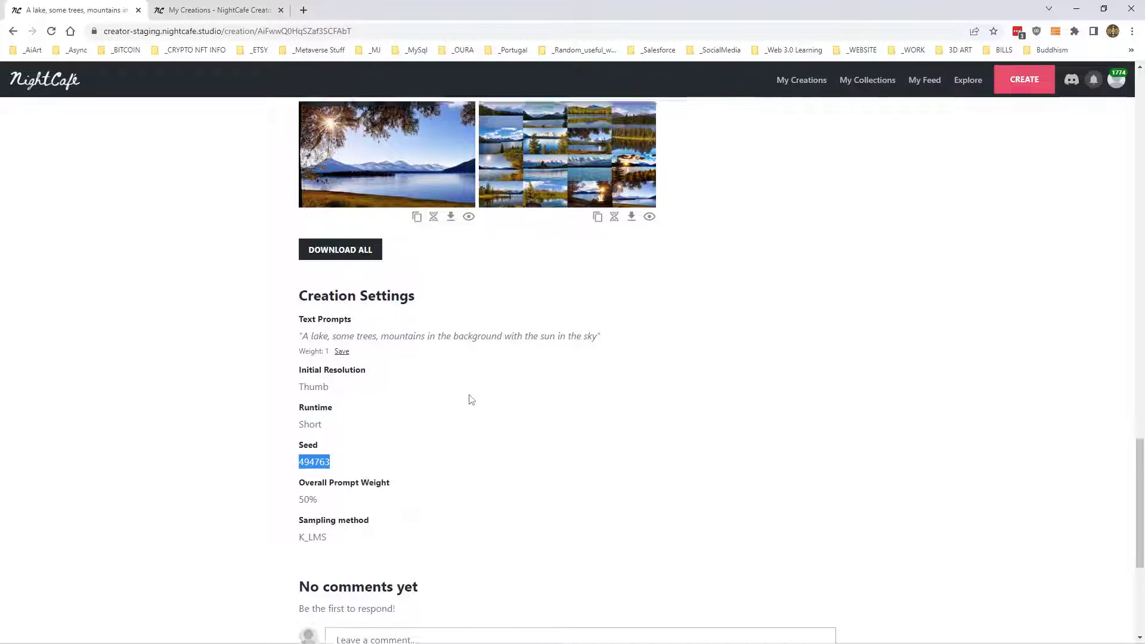
pyautogui.click(469, 327)
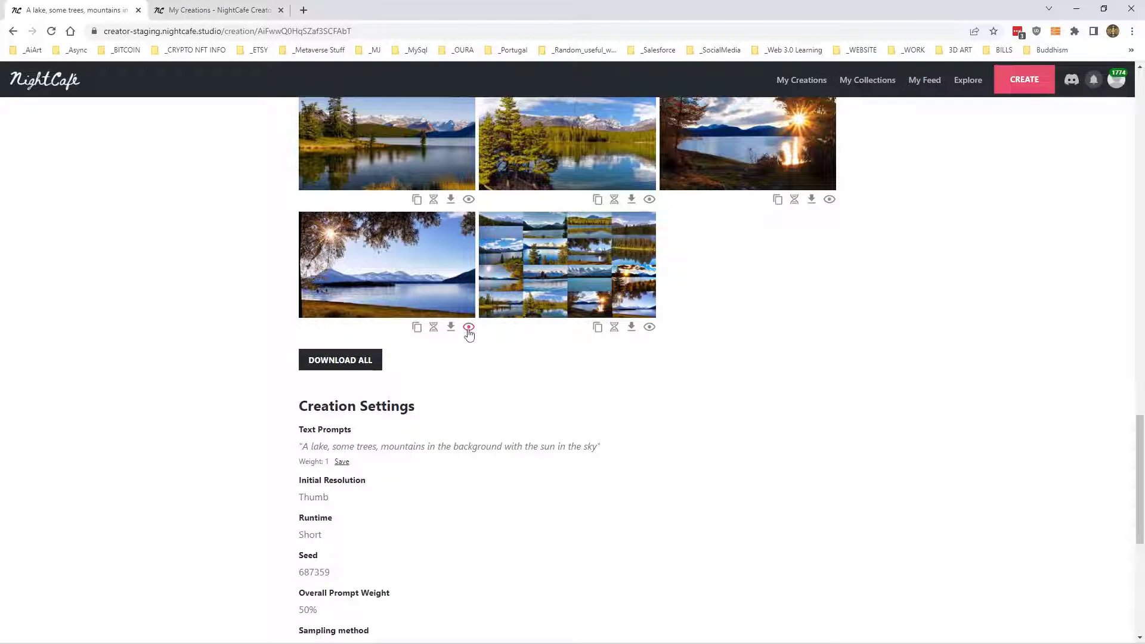
pyautogui.scroll(-5, 503, 386)
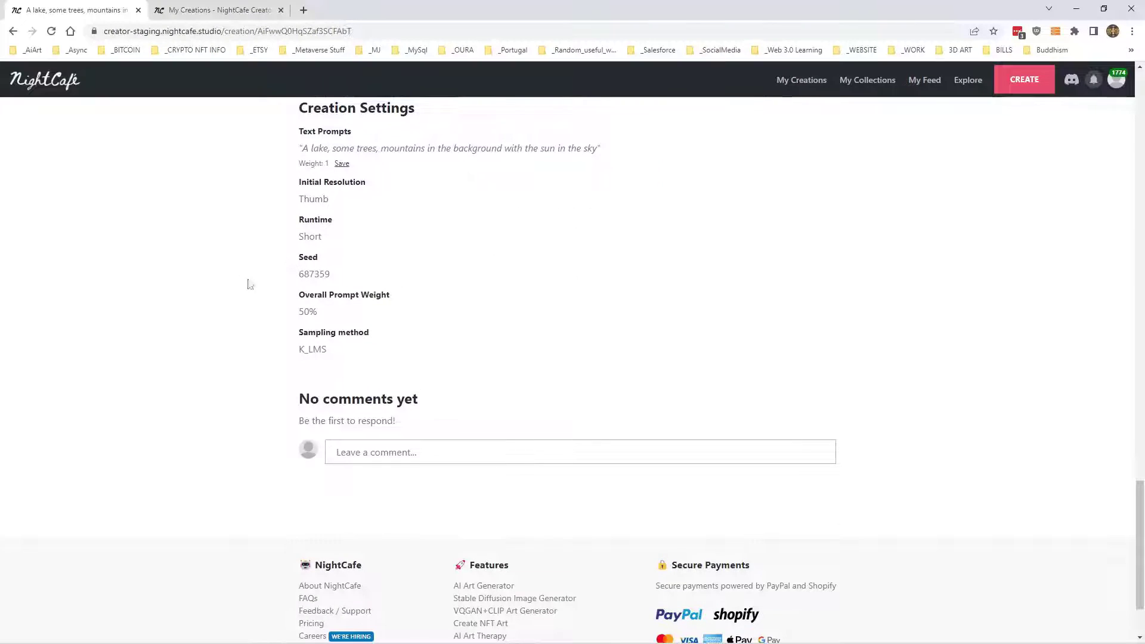
pyautogui.scroll(15, 578, 386)
pyautogui.scroll(2, 710, 265)
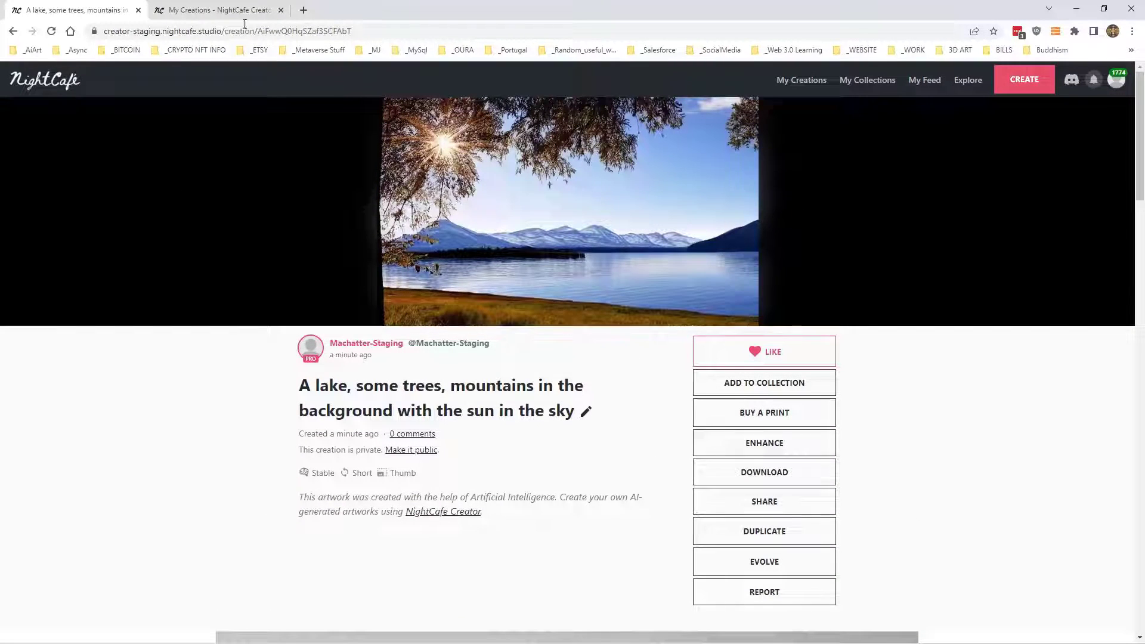
# - Duplicate the lake creation with seed 494763 and 1 image, and submit it for 1 credit
pyautogui.click(758, 534)
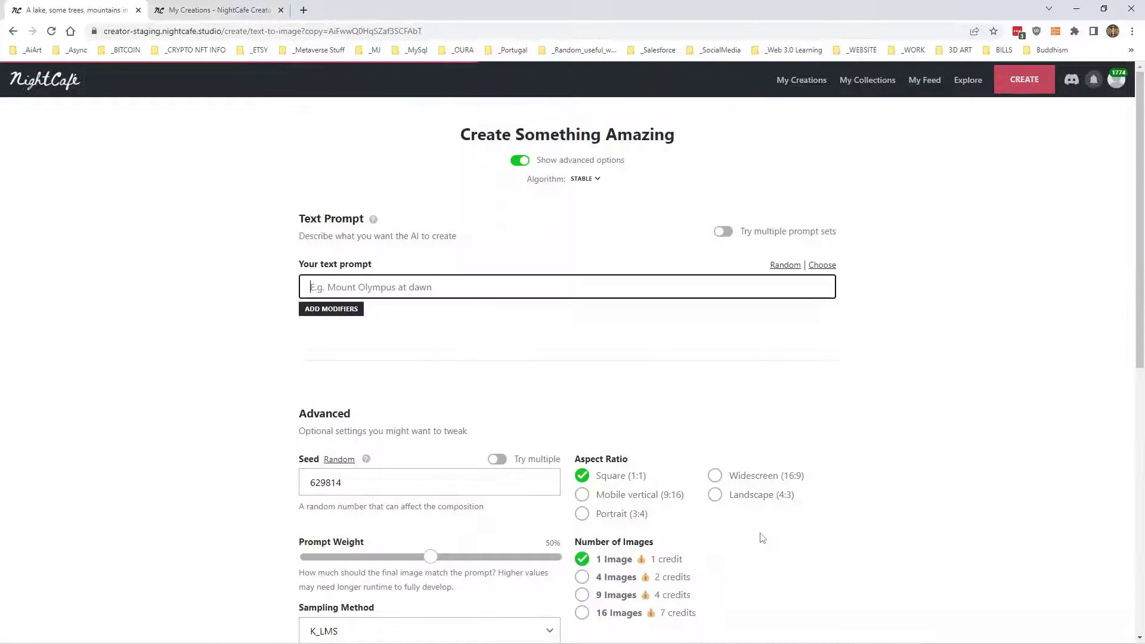
pyautogui.scroll(-5, 493, 420)
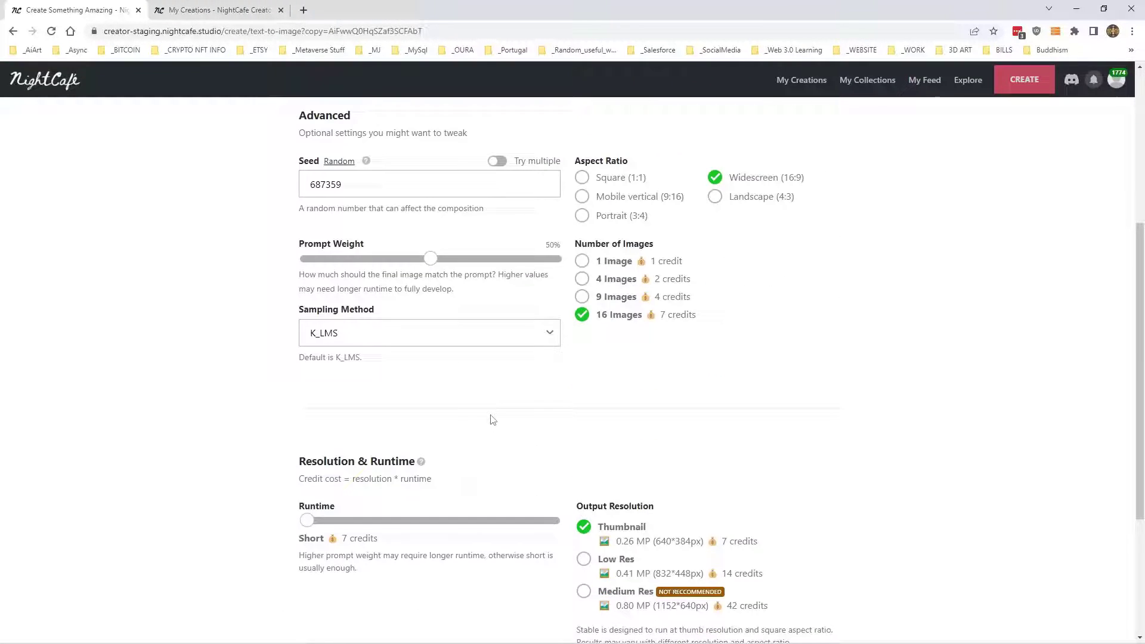
pyautogui.doubleClick(353, 189)
pyautogui.hotkey('ctrl', 'v')
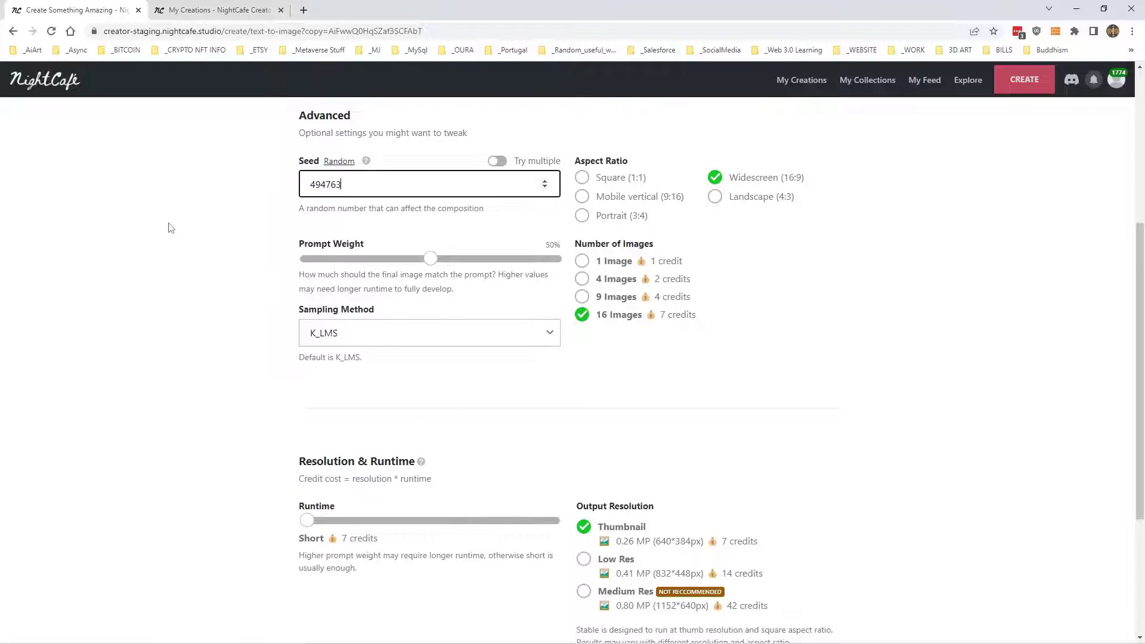
pyautogui.click(604, 262)
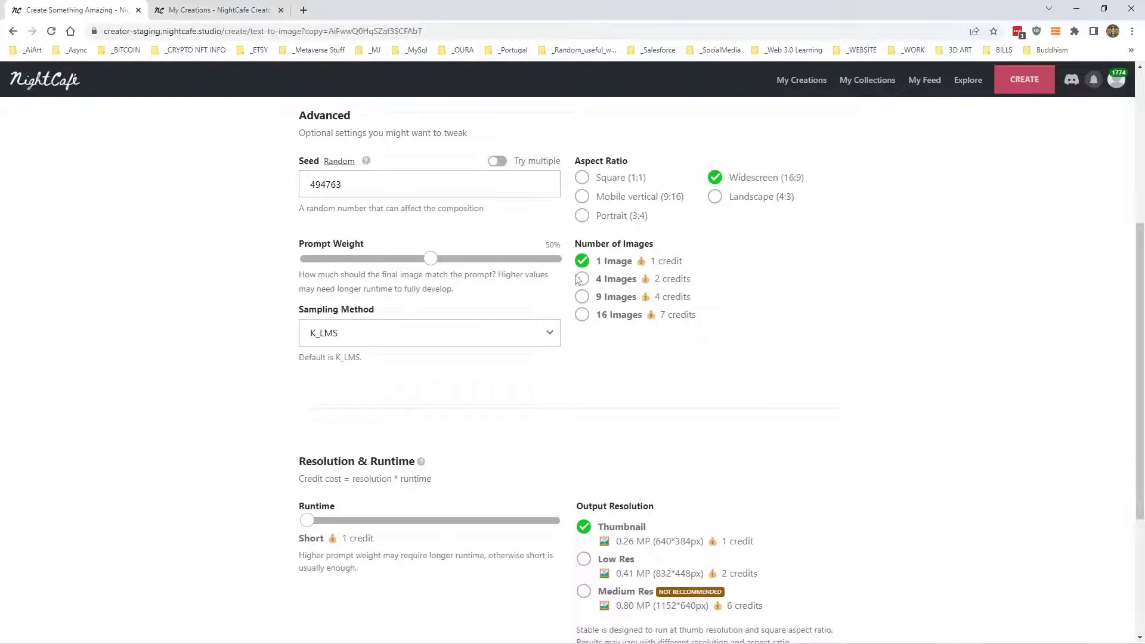
pyautogui.scroll(-4, 522, 536)
pyautogui.click(522, 583)
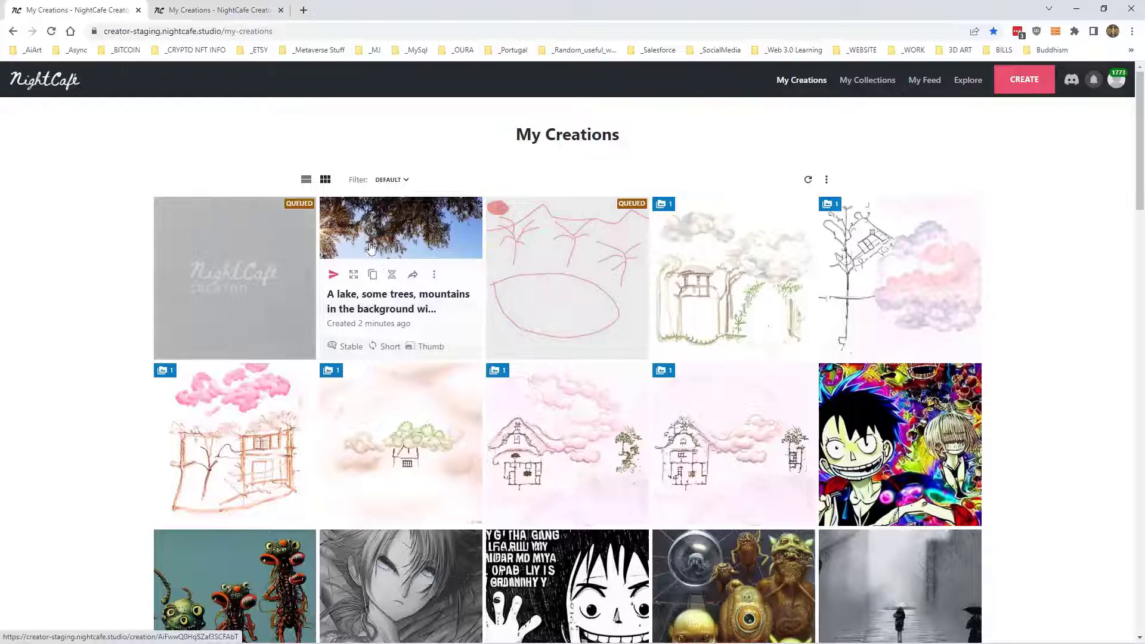
# - Open the lake creation's page and look through its images for the forest-lined reflection lake
pyautogui.click(407, 271)
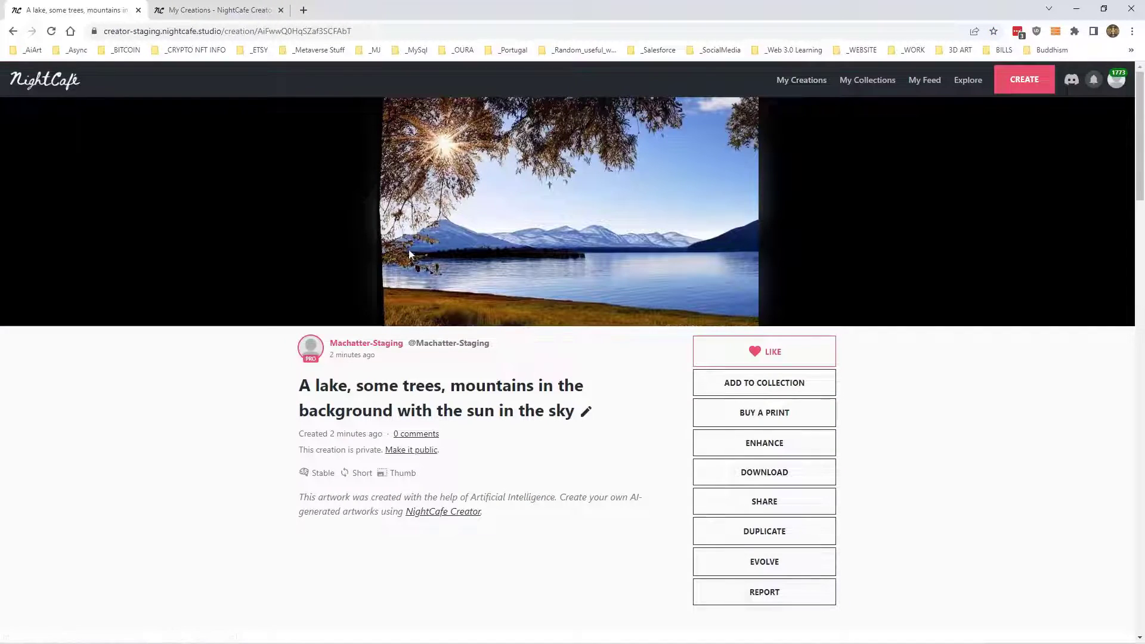
pyautogui.scroll(-10, 562, 391)
pyautogui.scroll(-8, 562, 388)
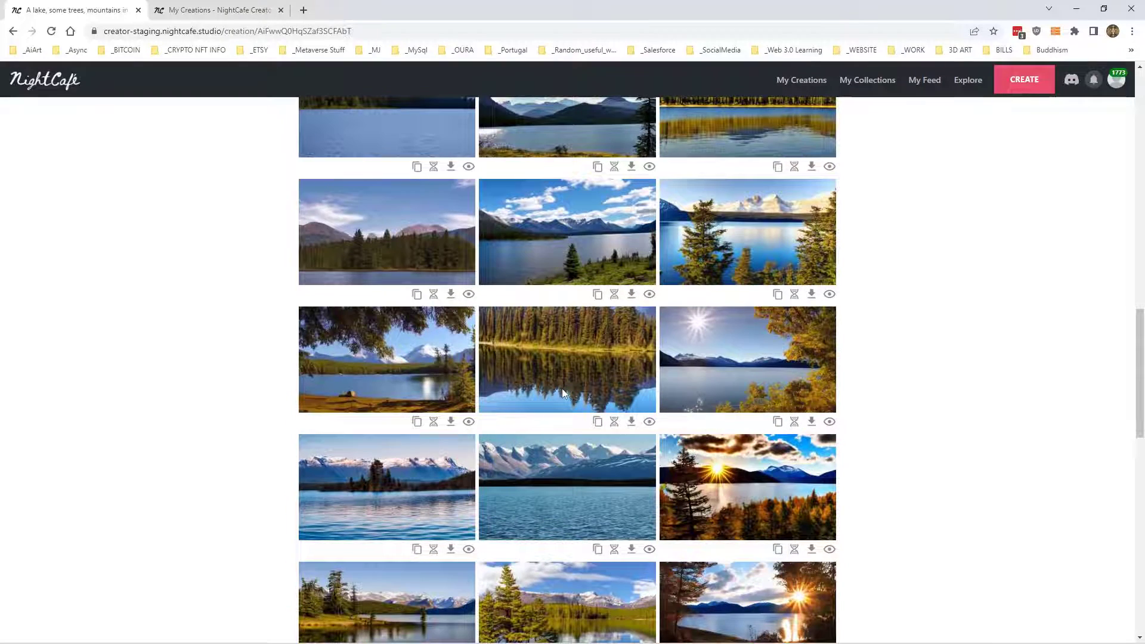
pyautogui.scroll(-5, 562, 391)
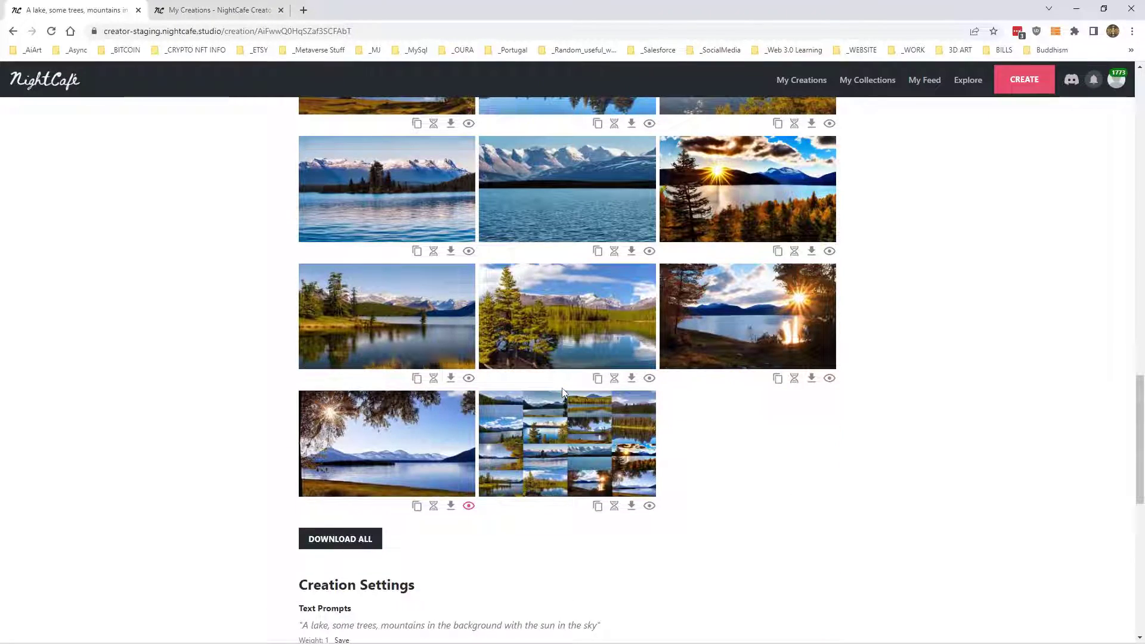
pyautogui.scroll(-5, 561, 392)
pyautogui.scroll(8, 562, 391)
pyautogui.scroll(4, 562, 390)
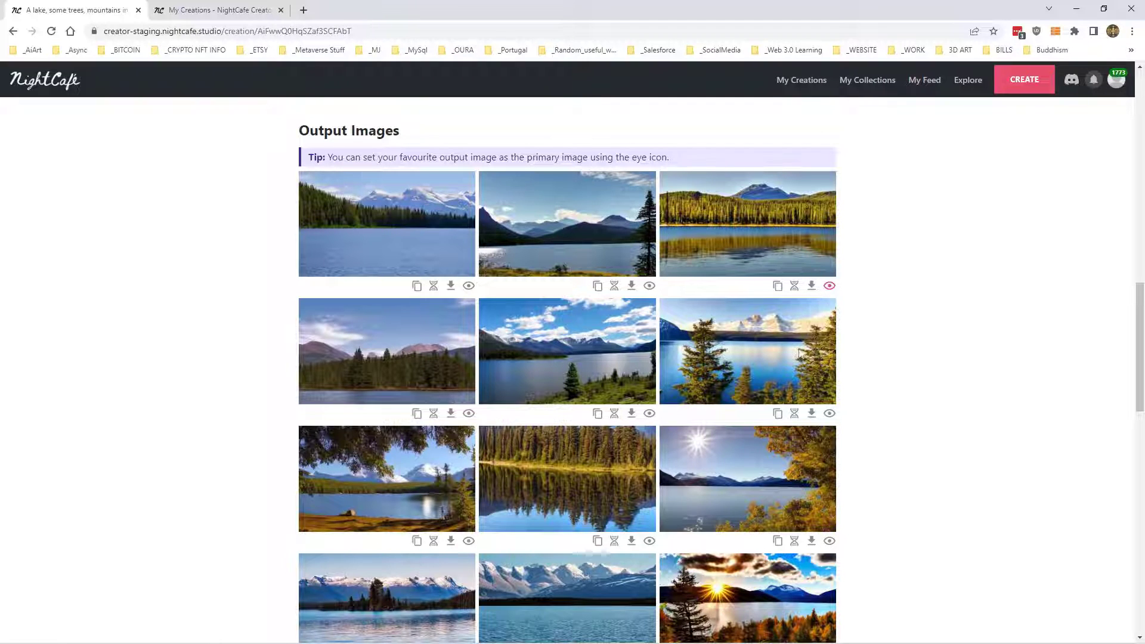
pyautogui.scroll(-8, 799, 355)
pyautogui.scroll(-7, 800, 355)
pyautogui.scroll(2, 799, 356)
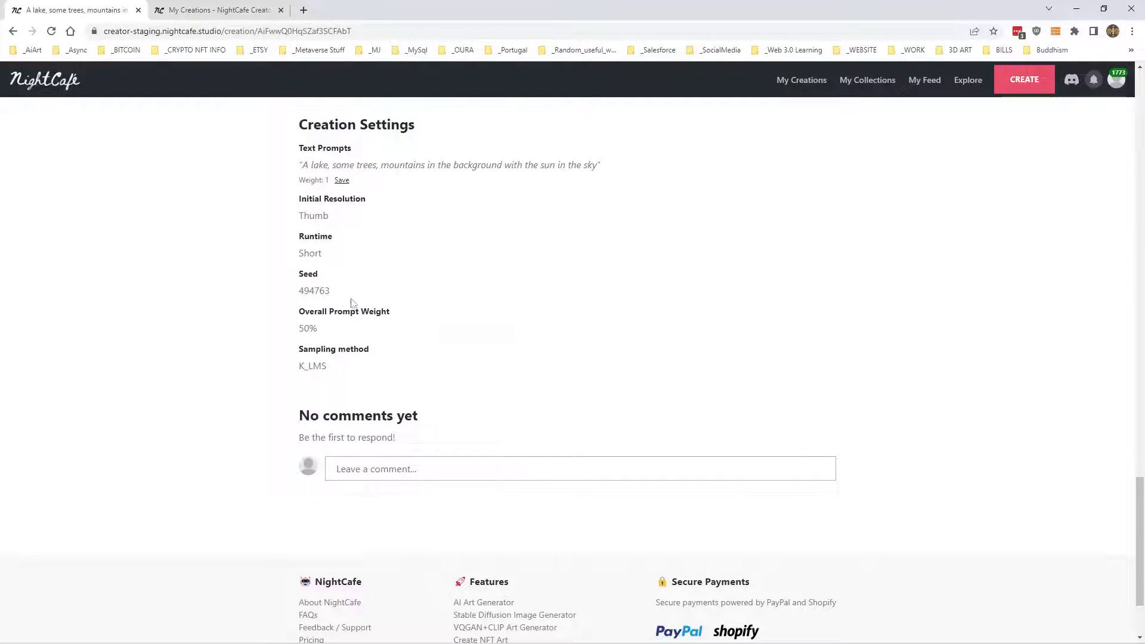
pyautogui.scroll(20, 466, 322)
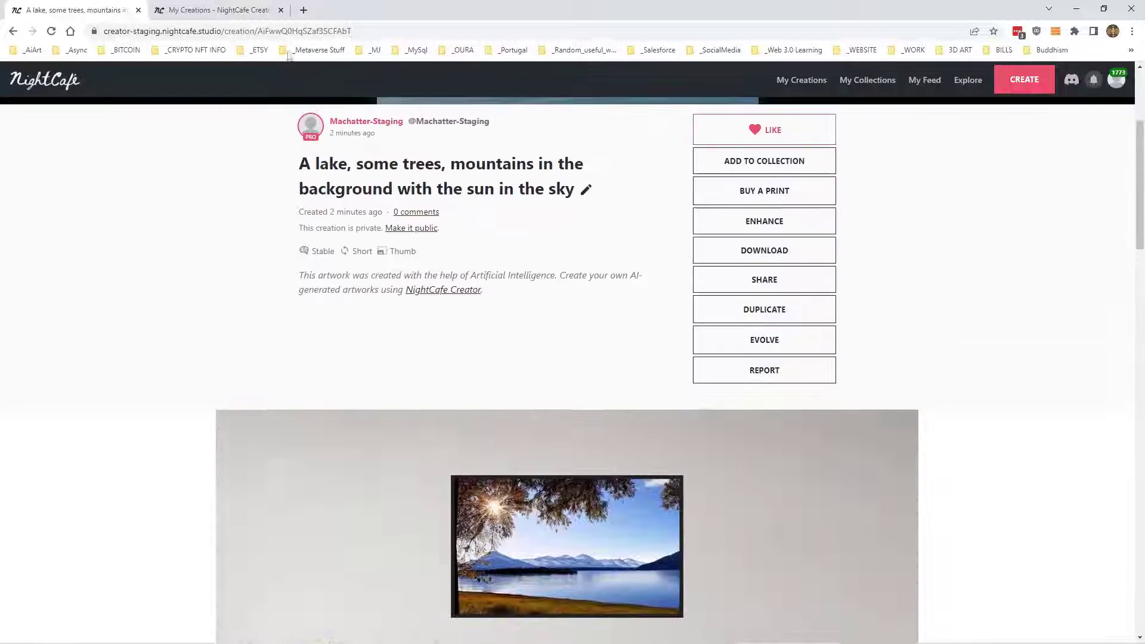
pyautogui.scroll(3, 760, 155)
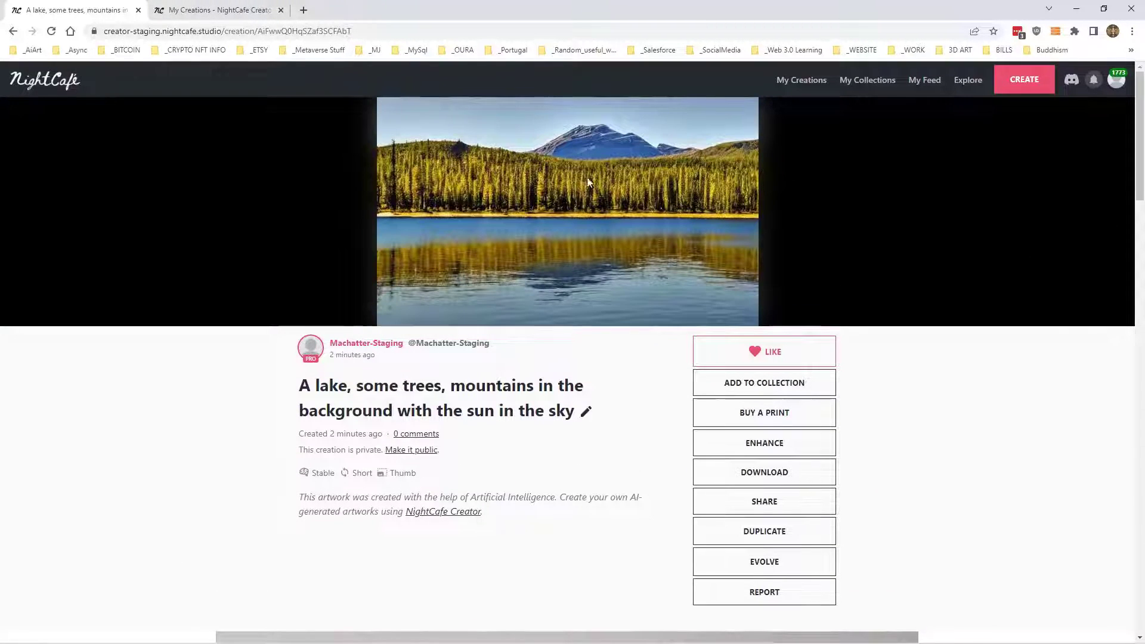
# - Return to the My Creations gallery to see the seed-494763 lake copy finish rendering
pyautogui.click(800, 81)
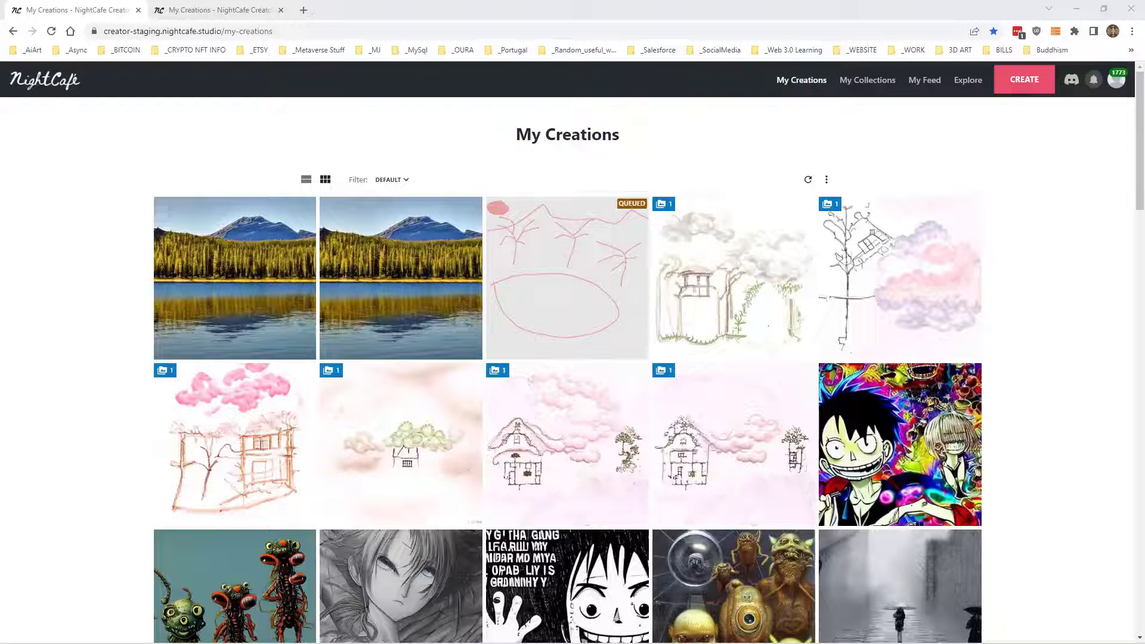
pyautogui.moveTo(205, 298)
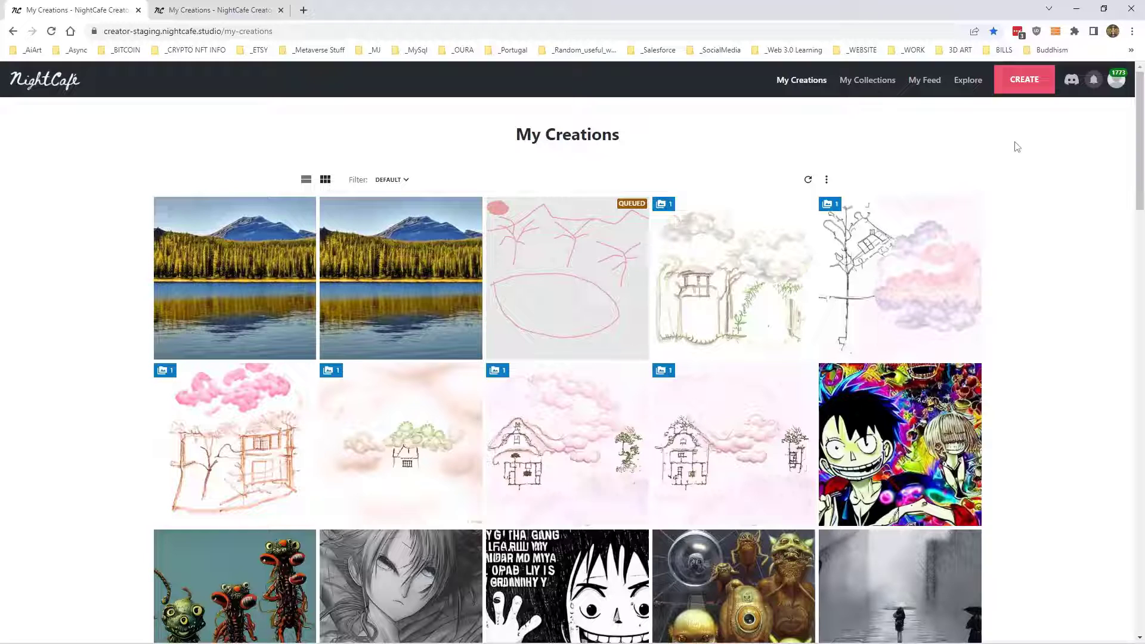
# - Switch to the second browser tab with creator.nightcafe.studio's My Creations gallery
pyautogui.moveTo(713, 405)
pyautogui.click(233, 10)
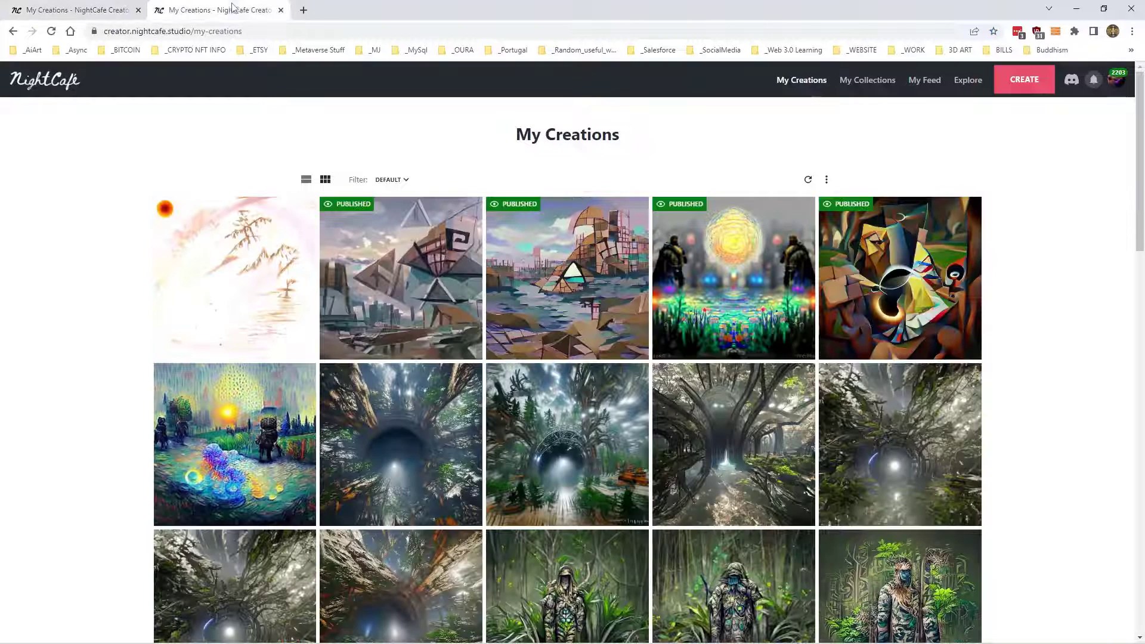
pyautogui.moveTo(225, 250)
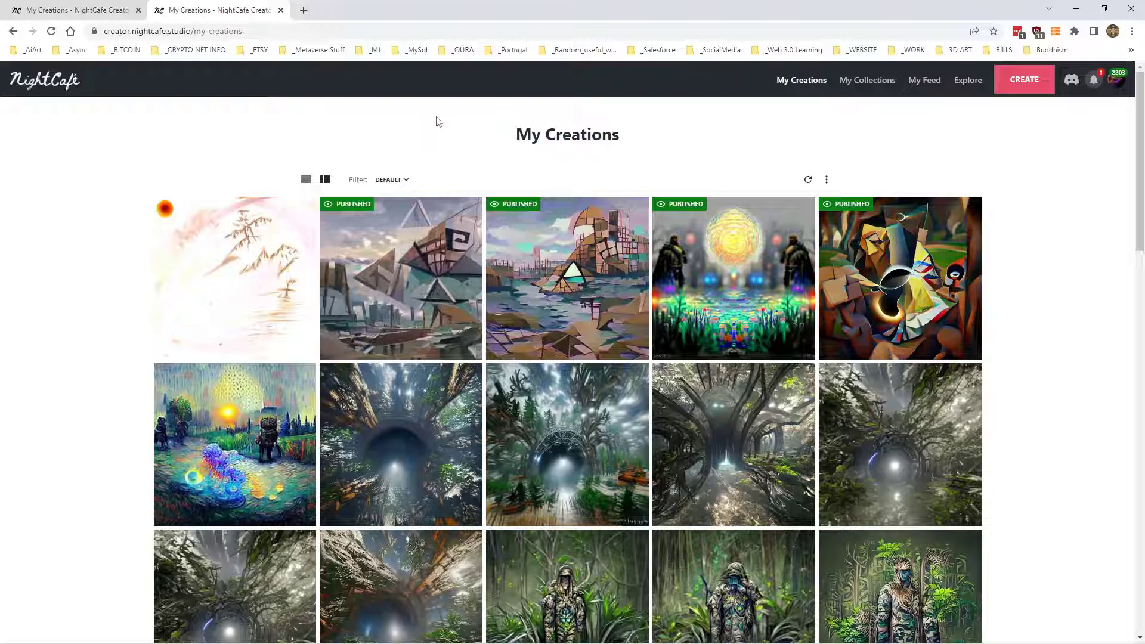